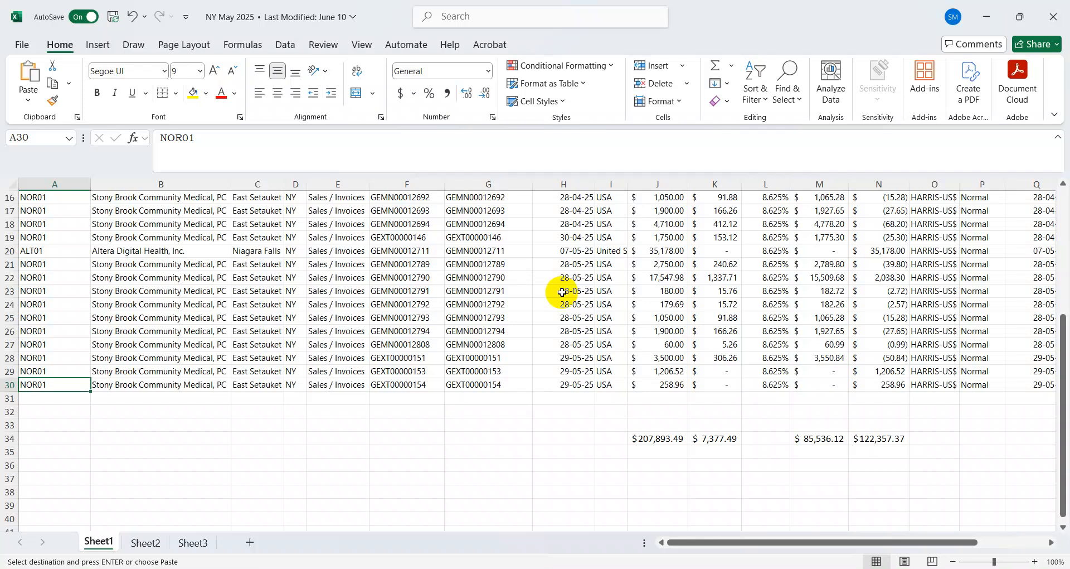
Examine the New York invoice rows and the sales, tax and taxable totals on Sheet1
key(Up)
key(Up)
key(Up)
key(Up)
key(Up)
key(Up)
key(Up)
key(Up)
key(Up)
key(Up)
key(Up)
key(Up)
key(Up)
key(Up)
key(Up)
key(Up)
key(Up)
key(Up)
key(Up)
key(Up)
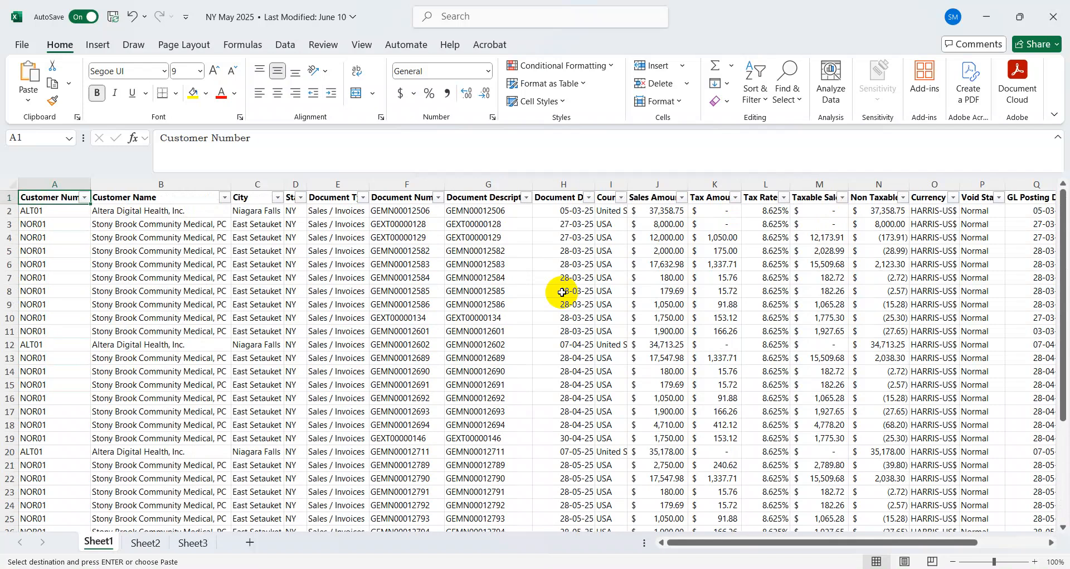
key(Down)
key(Down)
key(Down)
key(Down)
key(Down)
key(Down)
key(Down)
key(Down)
key(Down)
key(Down)
key(Down)
key(Down)
key(Down)
key(Down)
key(Down)
key(Down)
key(Down)
key(Down)
key(Down)
key(Down)
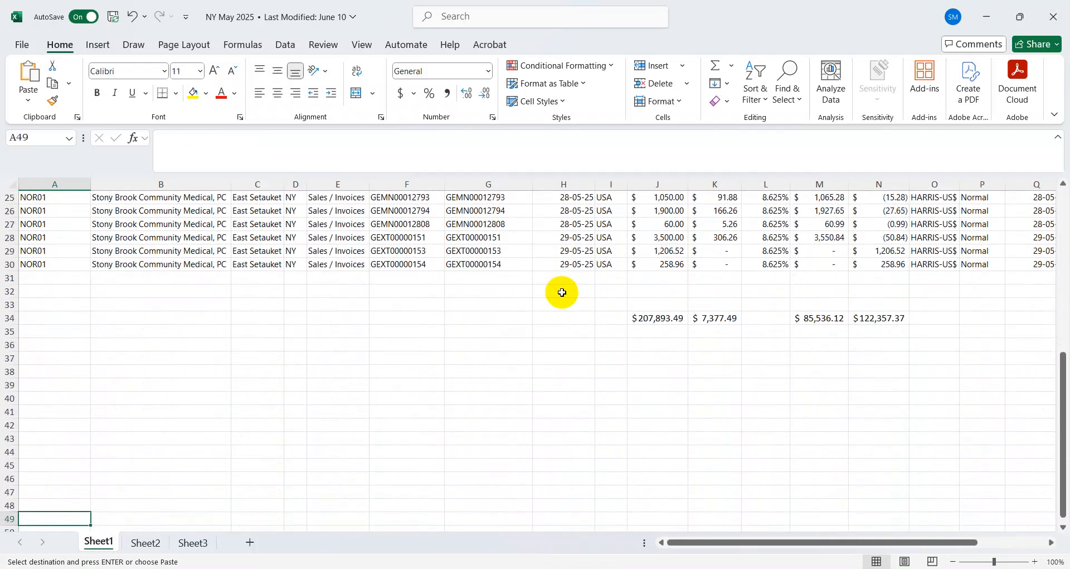
key(Right)
key(Up)
key(Up)
key(Up)
key(Up)
key(Up)
key(Up)
key(Up)
key(Up)
key(Up)
key(Up)
key(Right)
key(Right)
key(Up)
key(Right)
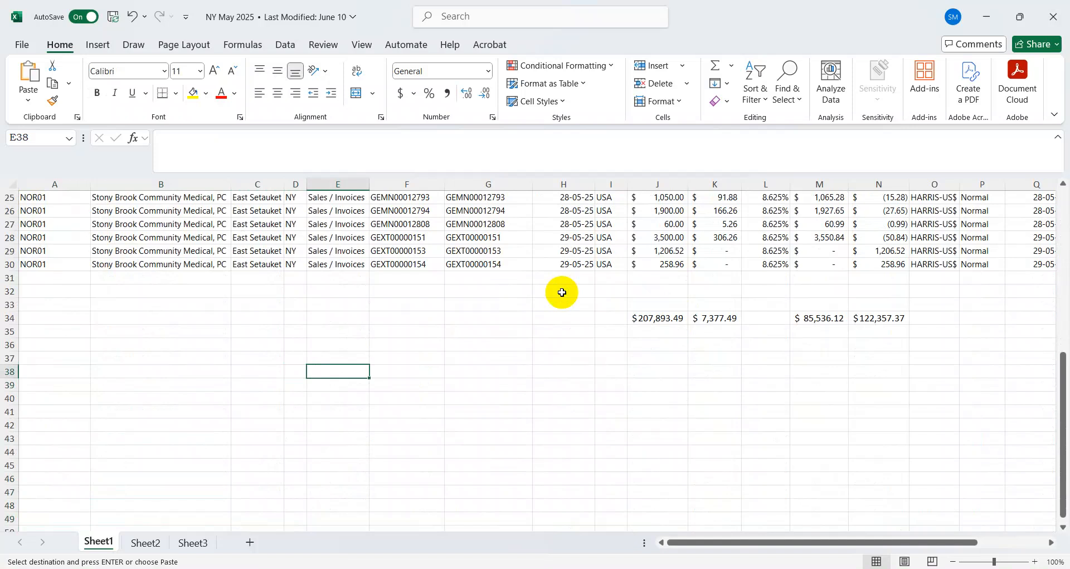
key(Up)
key(Up)
key(Up)
key(Up)
key(Up)
key(Up)
key(Up)
key(Up)
key(Up)
key(Up)
key(Up)
key(Up)
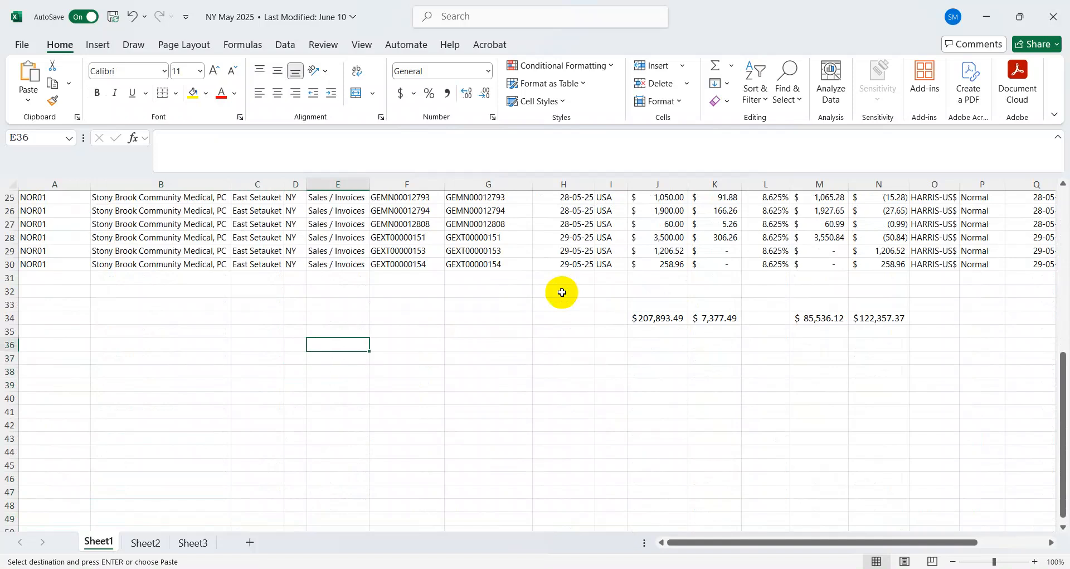
key(ctrl+Up)
key(Left)
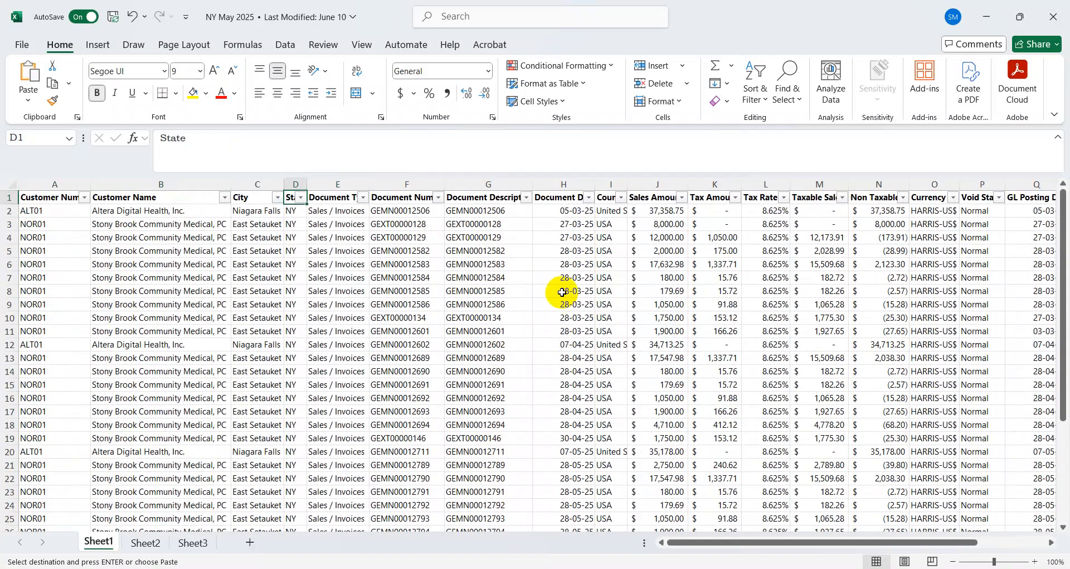
key(ctrl+Down)
key(Down)
key(Down)
key(Down)
key(Down)
key(Down)
key(Down)
key(Down)
key(Down)
key(Down)
key(Down)
key(Down)
key(Down)
key(Down)
key(Down)
key(Down)
key(Down)
key(Down)
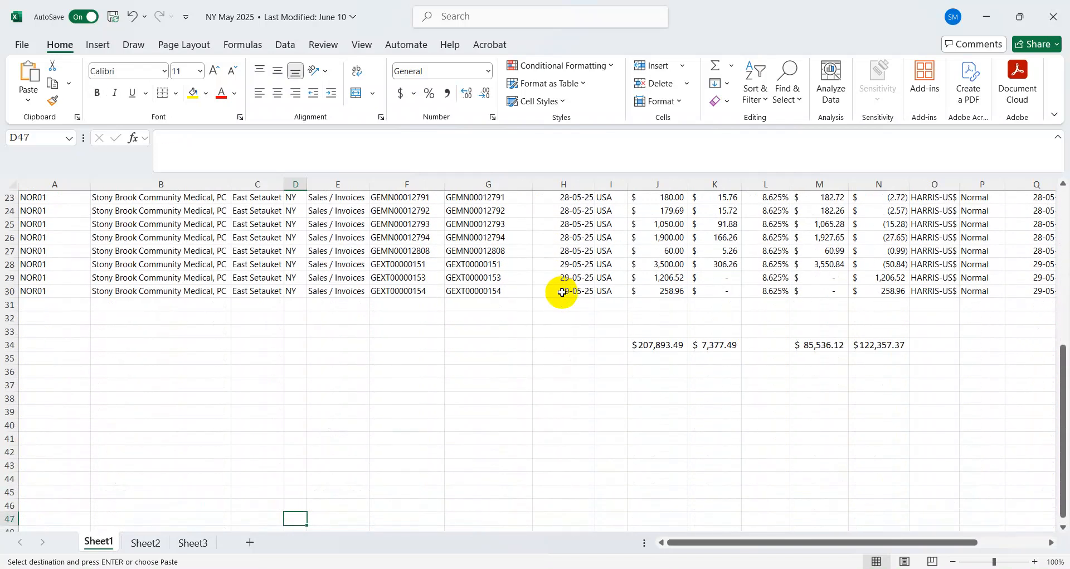
Enter the filing period "Mar-May" in cell E38 below the invoice data
key(Right)
key(Right)
key(Up)
key(Up)
key(Up)
key(Up)
key(Up)
key(Up)
key(Up)
key(Up)
key(Left)
key(Up)
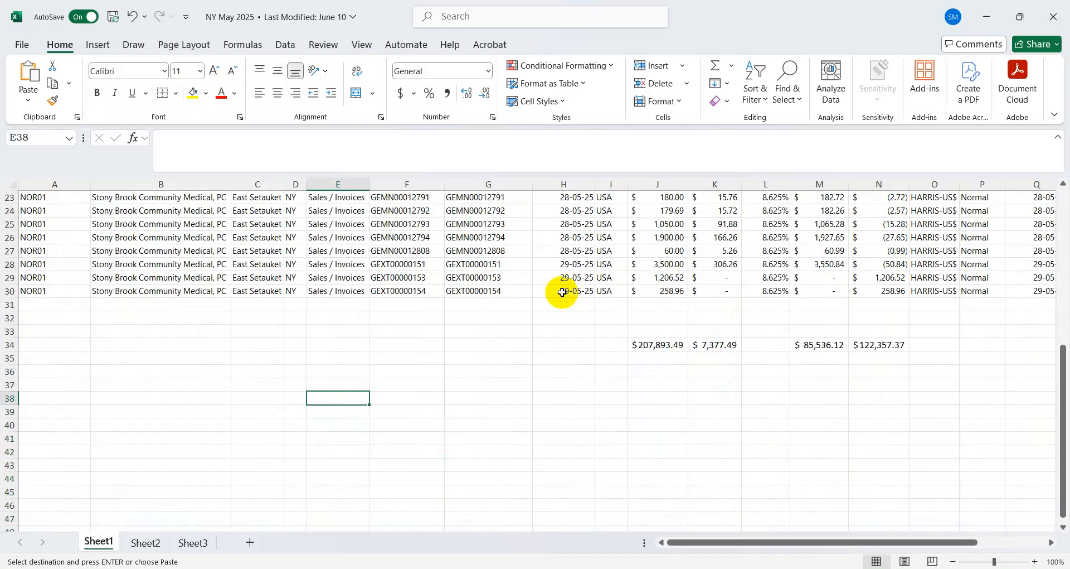
text(May)
key(BackSpace)
key(BackSpace)
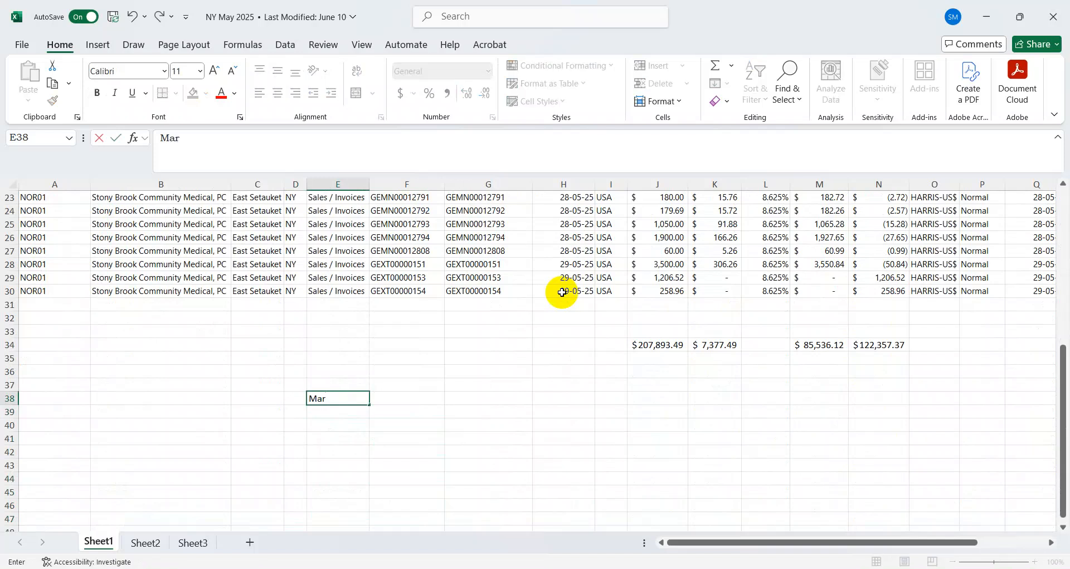
text(ar-May)
key(Return)
key(Up)
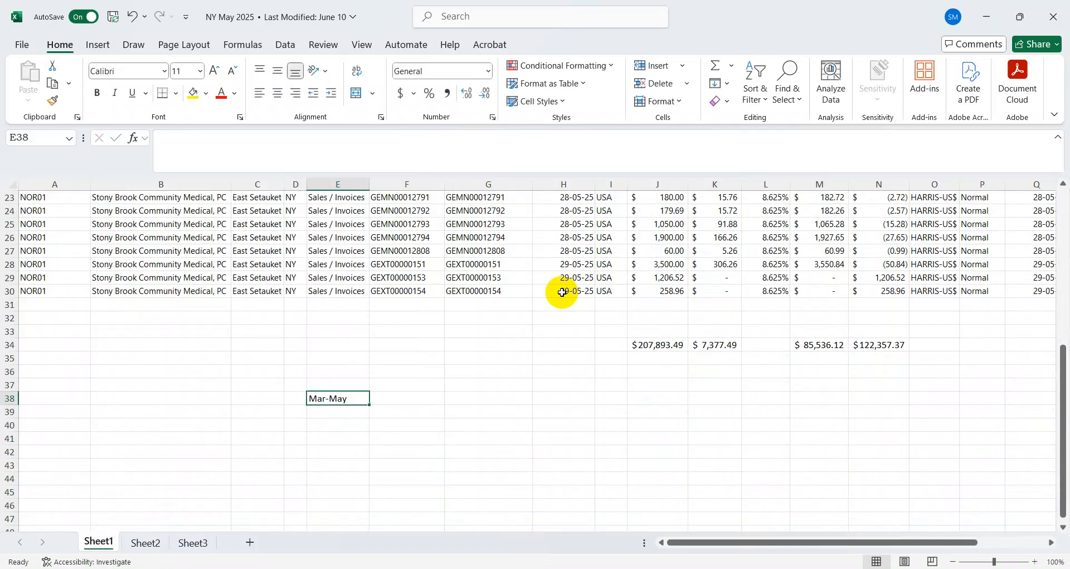
Enter the due date "20th Jun" in cell F38 beside the filing period
key(Right)
text(20th)
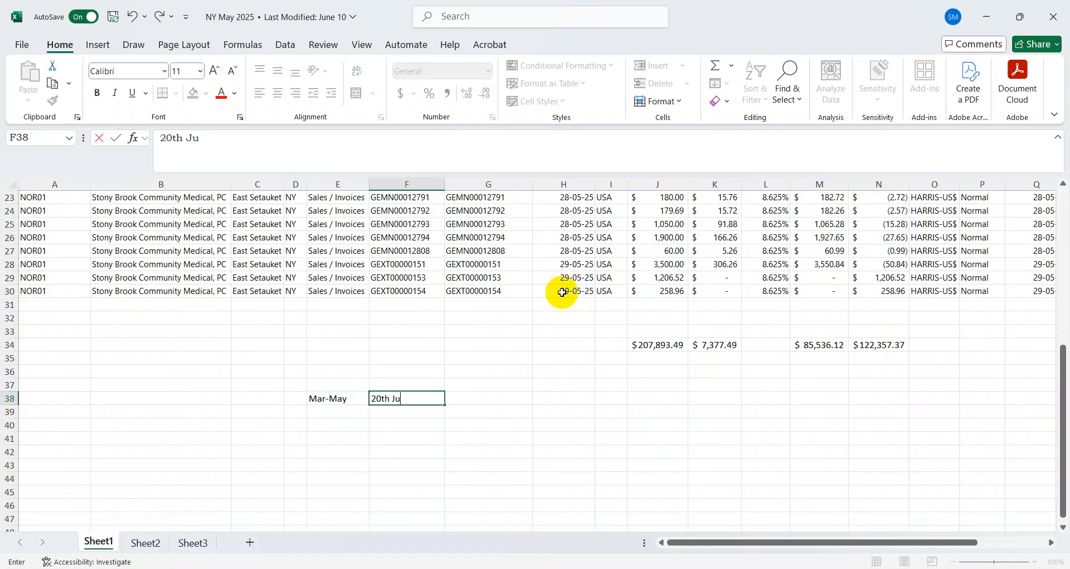
text( Jun)
key(Return)
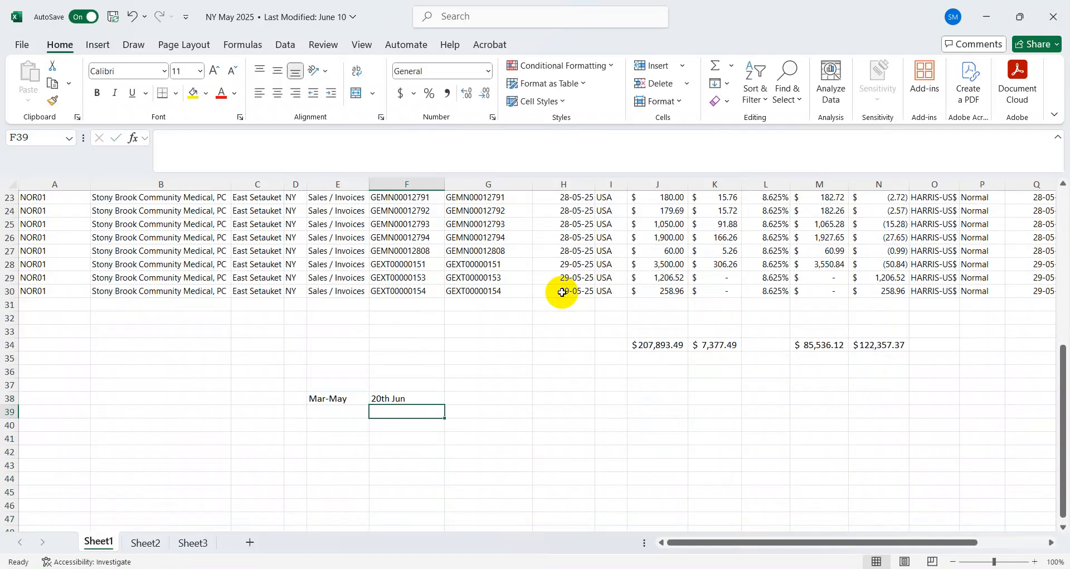
Enter the month labels "Mar" in cell E40 and "May" in cell E41
key(Up)
key(Left)
key(Left)
key(Down)
key(Right)
key(Down)
text(Mar)
key(Return)
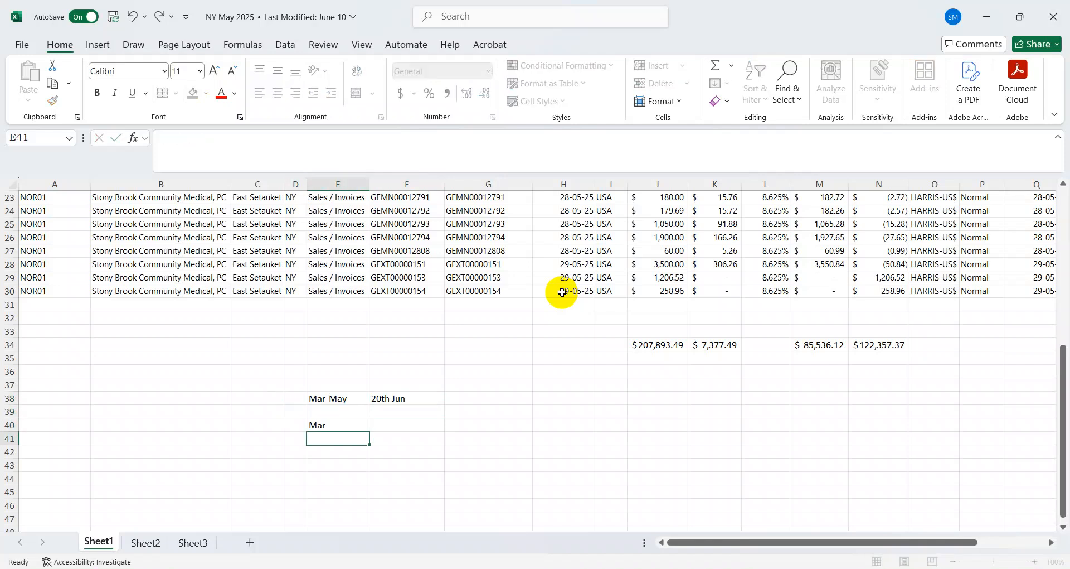
text(May)
key(Return)
Enter "Sales" in cells F40 and F41 beside the month labels
key(Up)
key(Up)
key(Right)
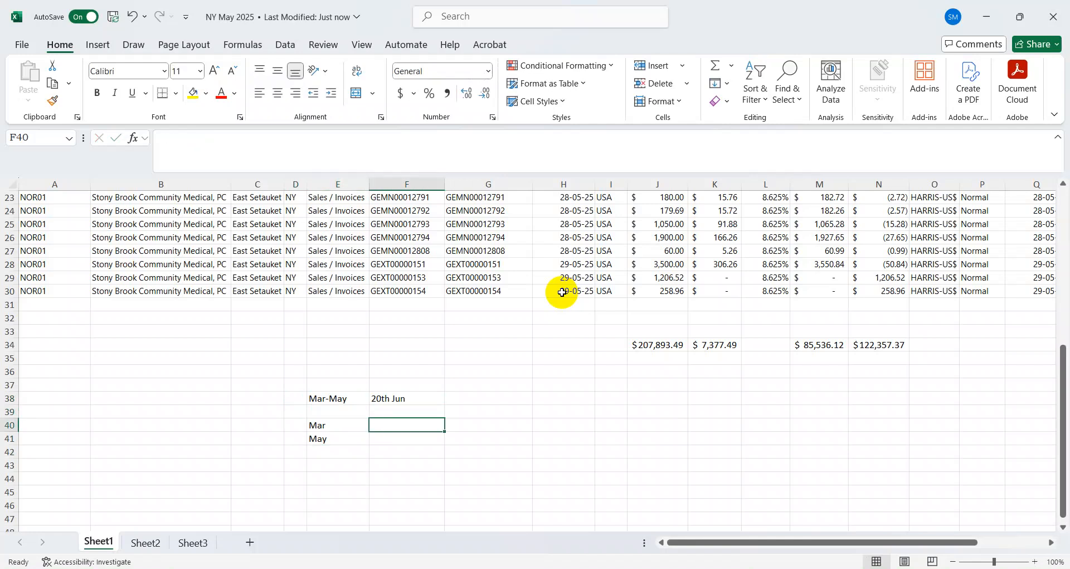
text(Sales)
key(Return)
text(Sales)
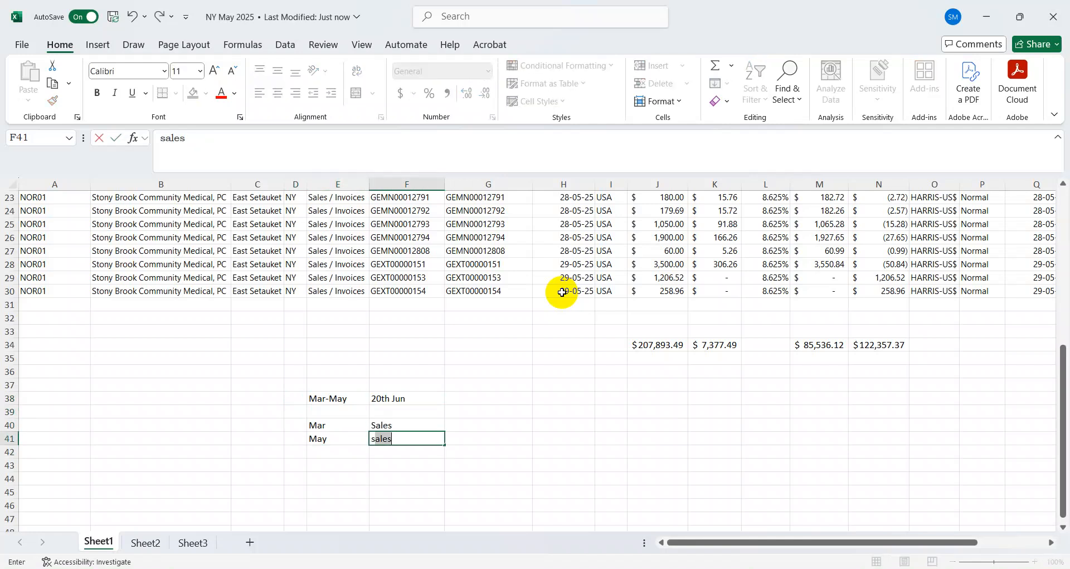
Enter "Tax" in cell G40 and "Payment" in cell H40
key(Up)
key(Right)
text(Tax)
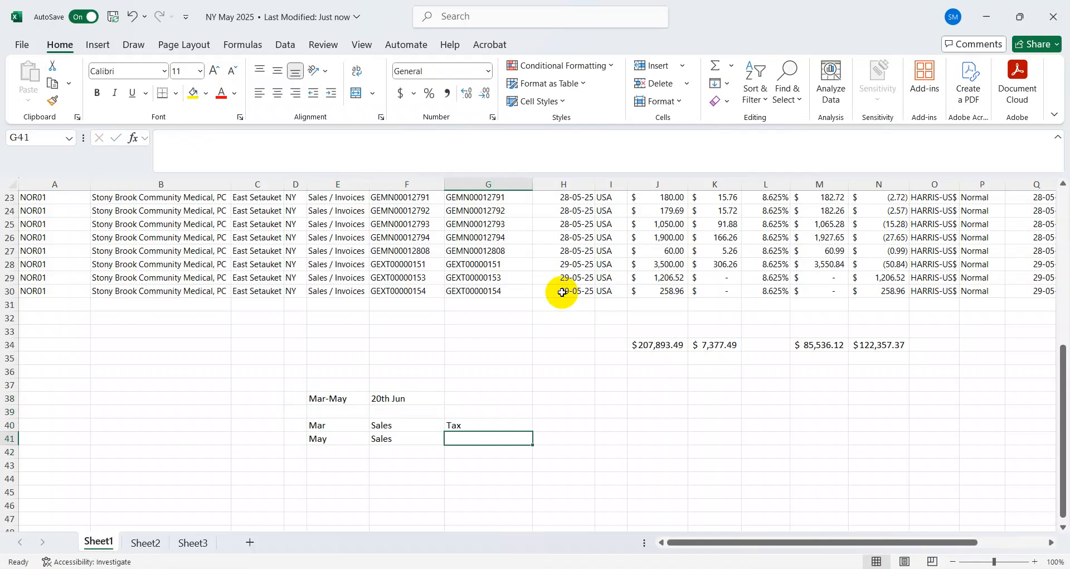
key(Tab)
text(Payme)
key(BackSpace)
text(ment)
key(Return)
Fill the Tax and Payment labels from row 40 down into G41 and H41
key(Left)
key(Left)
key(Right)
key(shift+Up)
key(shift+Right)
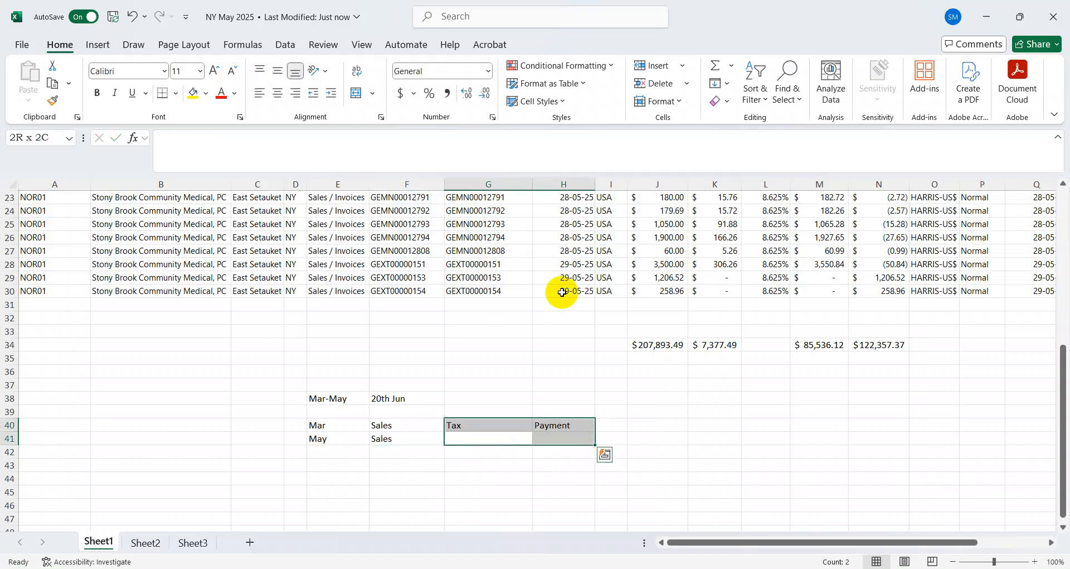
key(ctrl+d)
Change cell E41 to "Apr" and enter "May" in cell E42
key(Left)
key(Left)
key(Down)
key(Up)
text(Apr)
key(Return)
text(May)
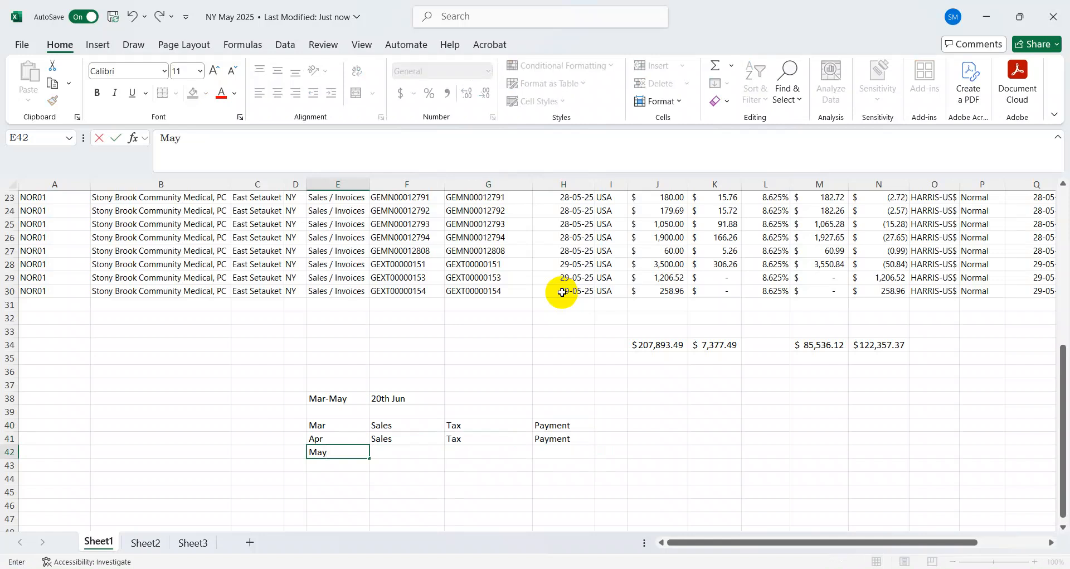
key(Return)
Enter "Sales by cities" in cell F42 beside the May label
key(Up)
key(Right)
text(Sales by cititi)
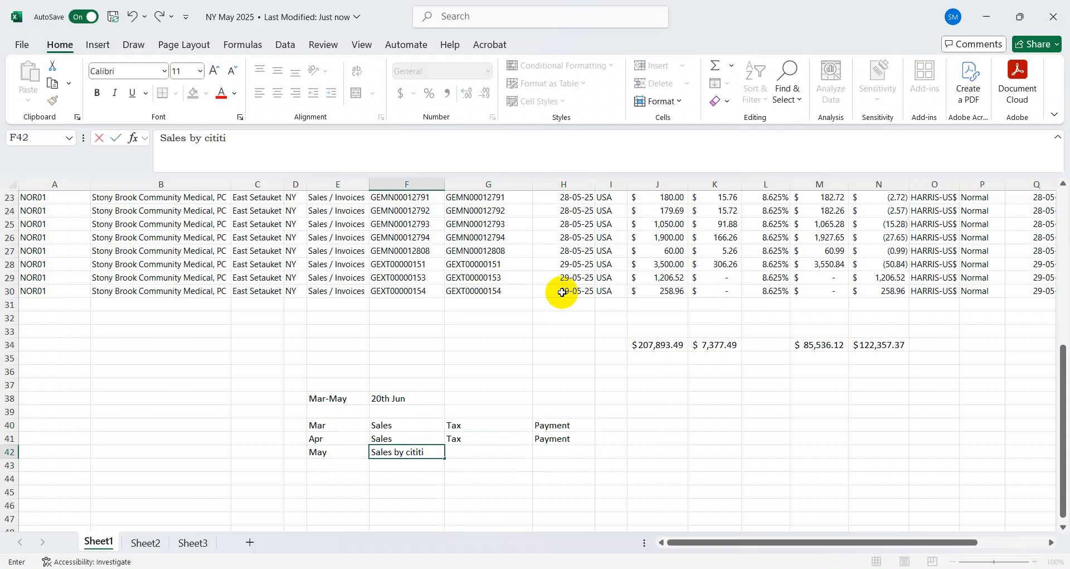
text(s)
key(Return)
Fill the Tax label from G41 down into G42
key(Up)
key(Left)
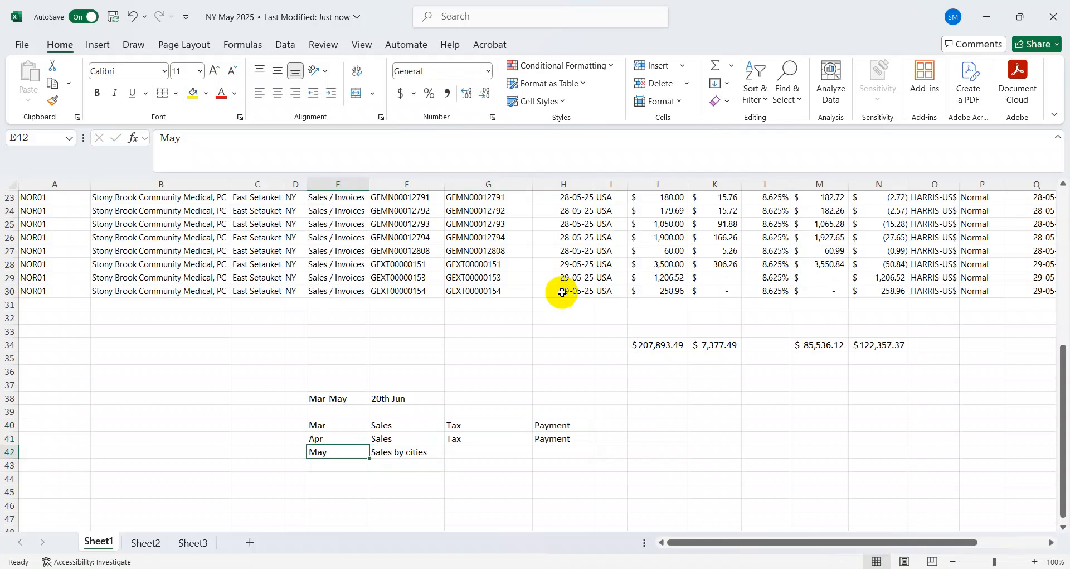
key(Right)
key(Right)
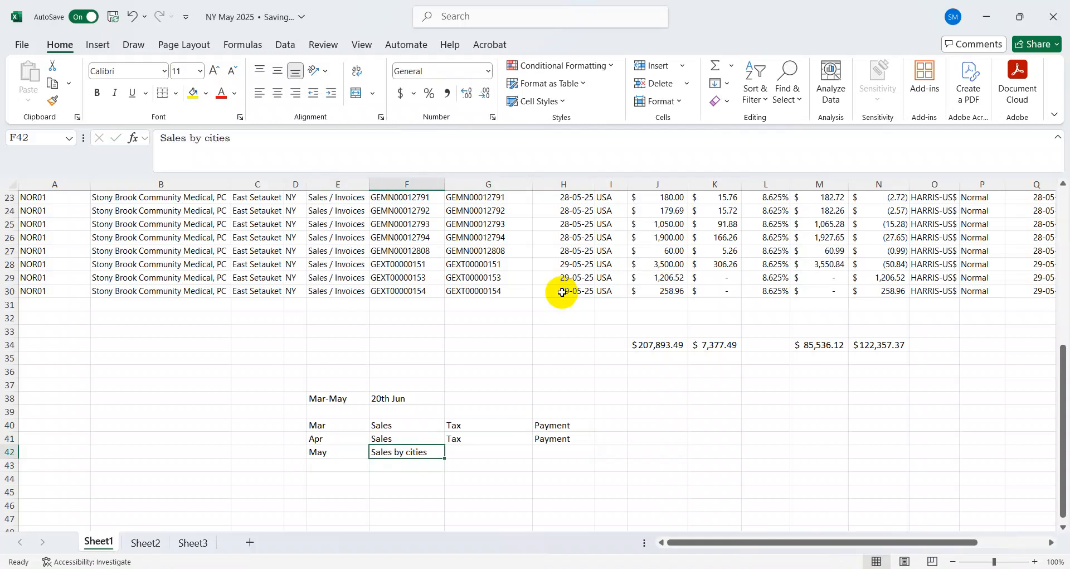
key(shift+Up)
key(ctrl+d)
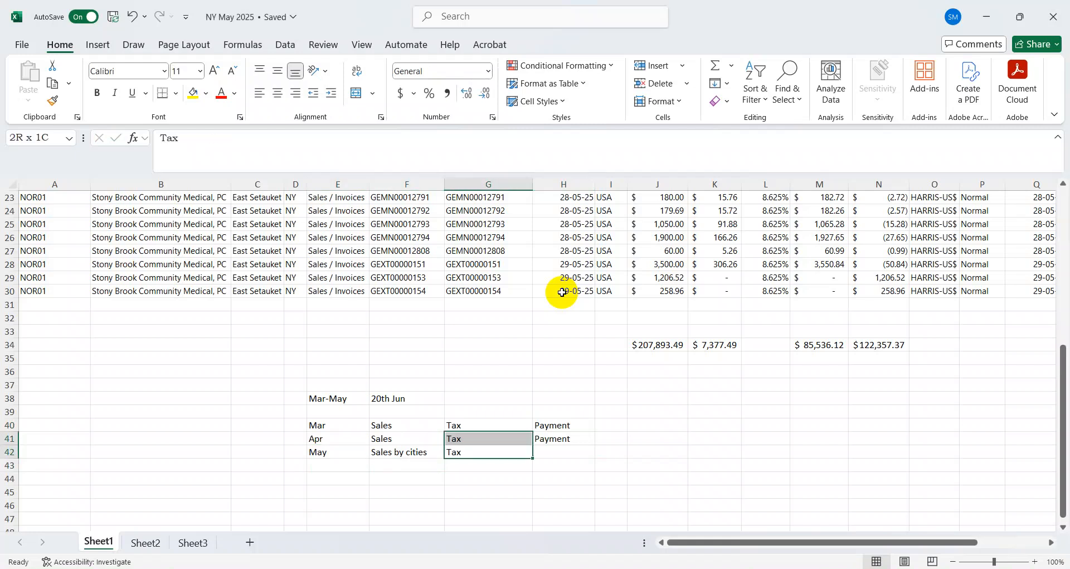
Fill the Payment label from H41 down into H42
key(Down)
key(Right)
key(Up)
key(Left)
key(Right)
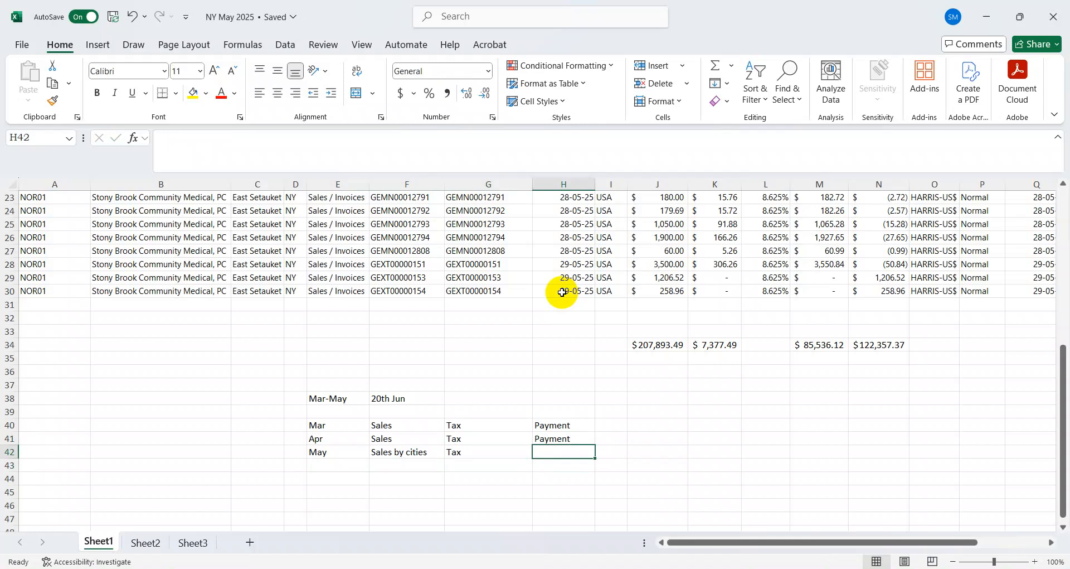
key(shift+Up)
key(ctrl+d)
Make the May label in E42 and the labels in E40:G41 bold
key(Left)
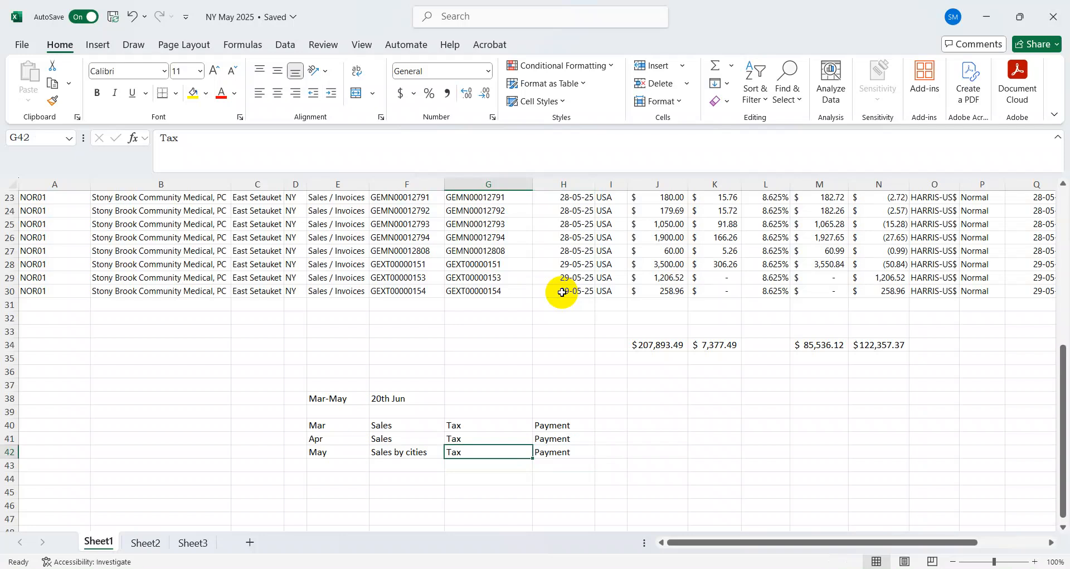
key(Left)
key(Left)
key(ctrl+b)
key(Up)
key(Up)
key(shift+Right)
key(shift+Down)
key(shift+Right)
key(ctrl+b)
Review the monthly sales, tax and payment outline in rows 40 to 42
key(Down)
key(Right)
key(Down)
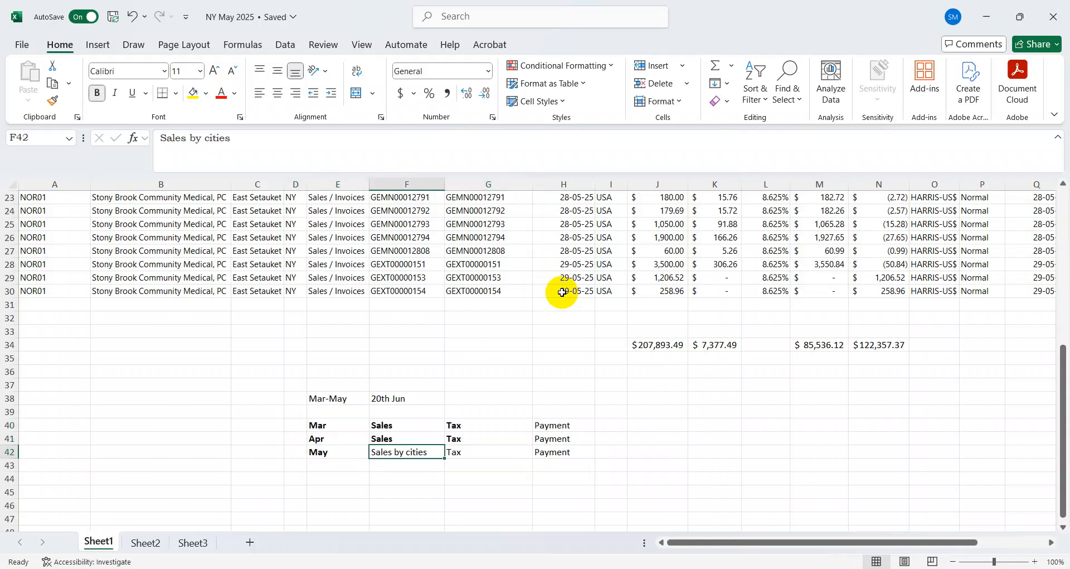
key(Right)
key(Up)
key(Down)
key(Up)
key(Up)
key(shift+Down)
key(Down)
key(Left)
key(Up)
key(Up)
key(Up)
key(Up)
key(Up)
key(Up)
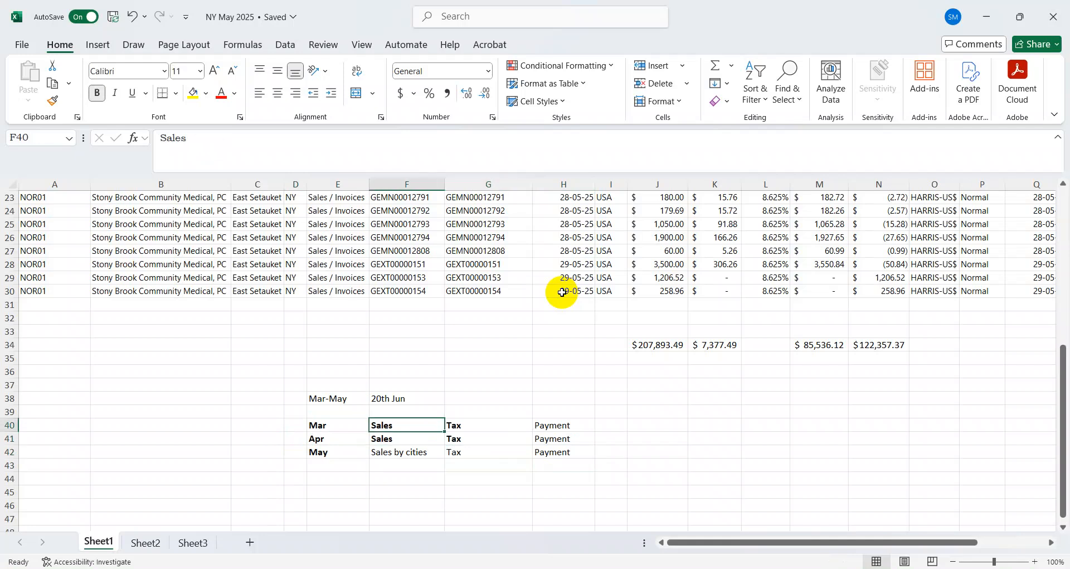
key(Up)
key(Up)
key(Up)
key(Up)
key(Up)
key(Up)
key(Up)
key(Up)
key(Up)
key(Up)
key(Up)
key(Up)
key(Up)
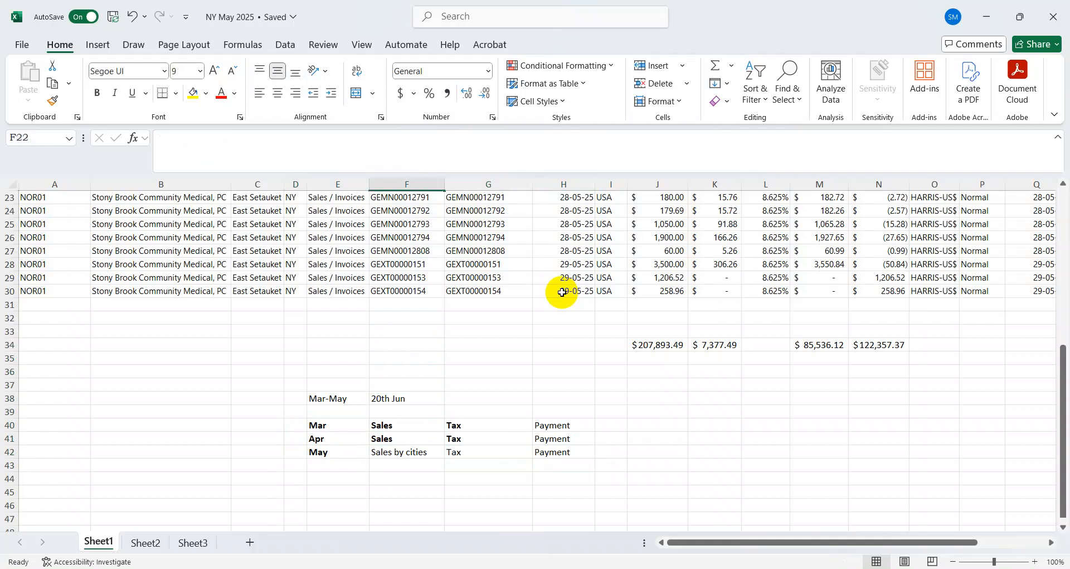
Switch to the New York tax Account Summary in the browser and start filing a return from the March 2025 - May 2025 period
key(alt+Tab)
key(alt+Tab)
key(alt+Tab)
key(alt+Tab)
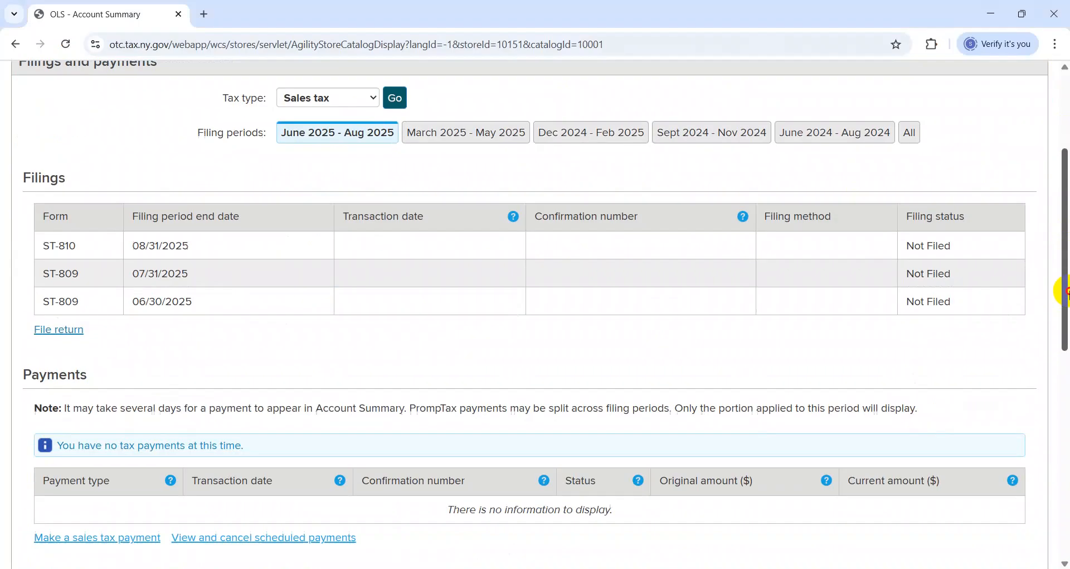
drag(1063, 239, 1066, 309)
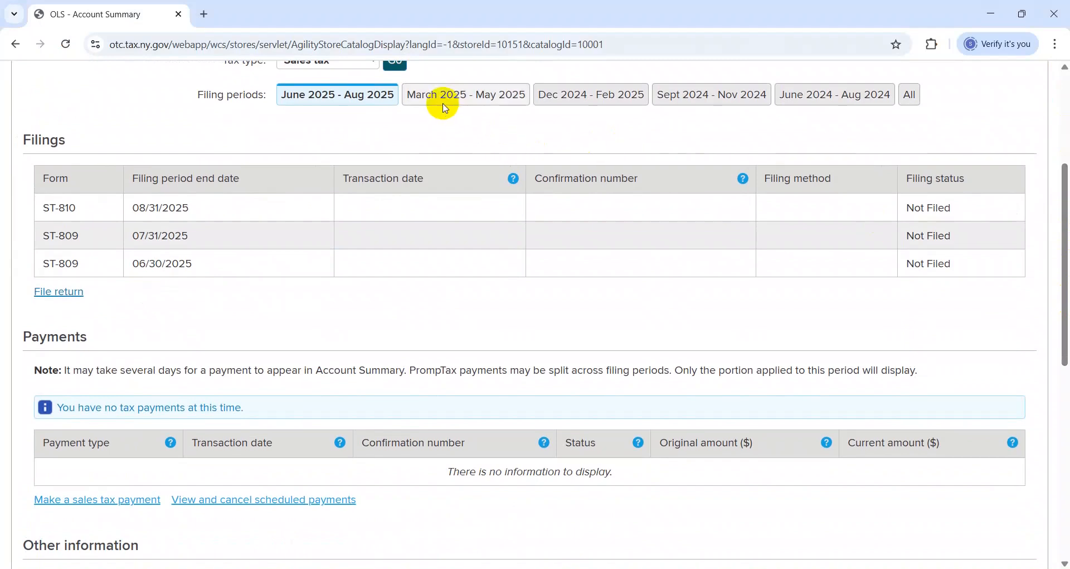
click(446, 108)
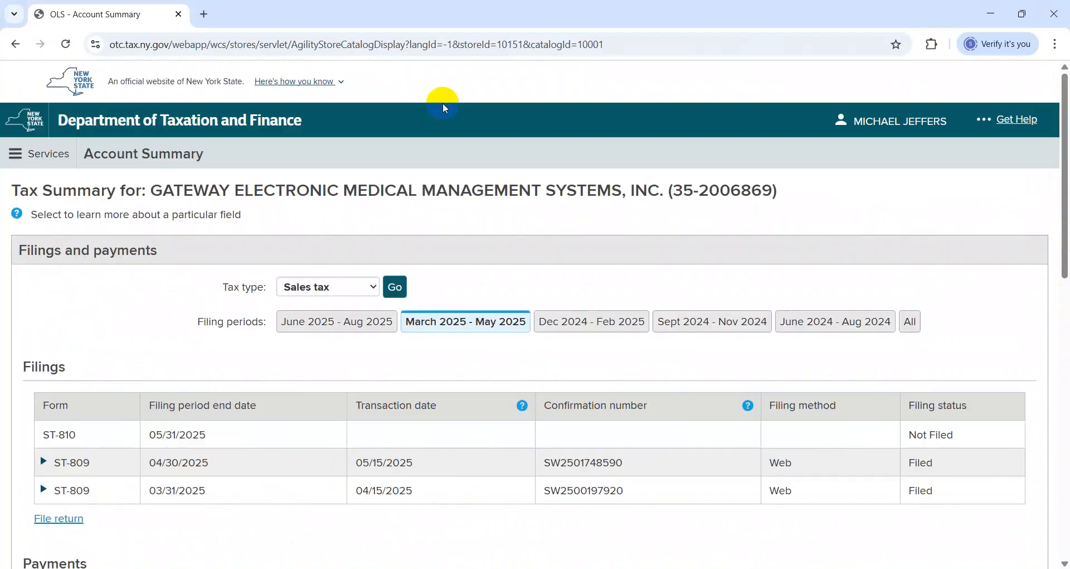
drag(1065, 251, 1066, 319)
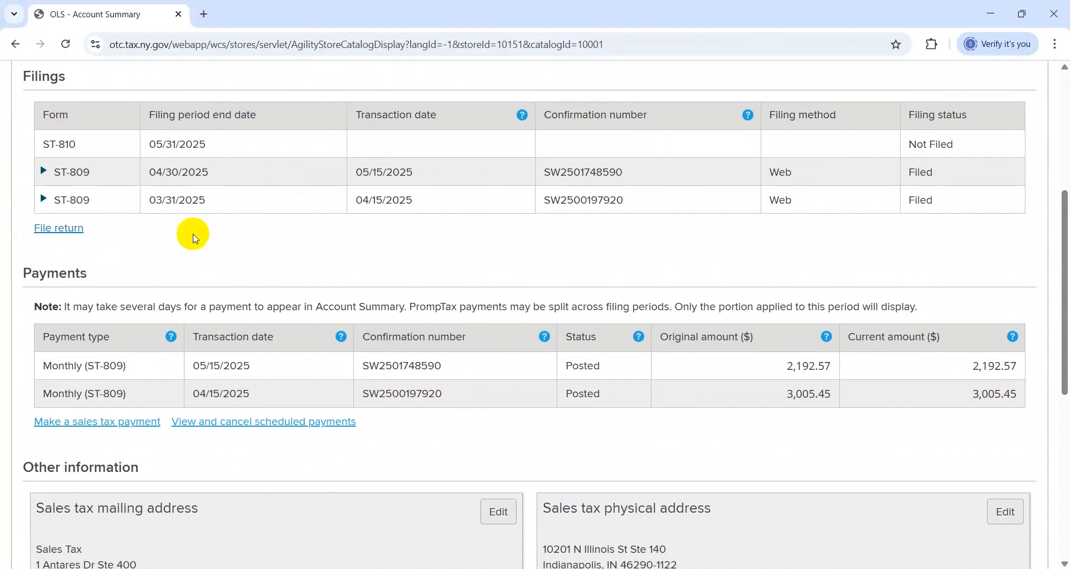
click(61, 229)
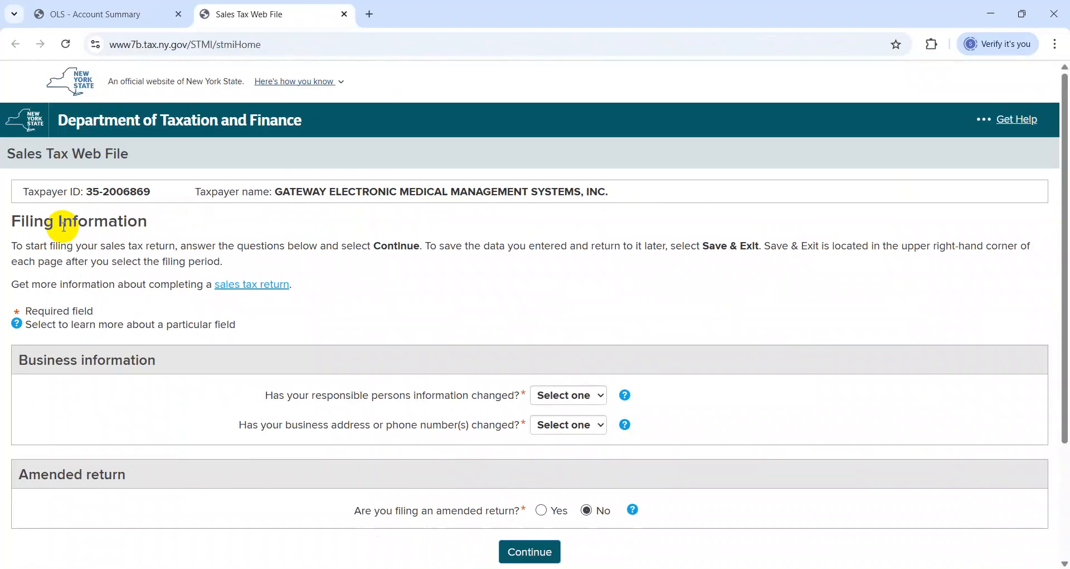
Answer No to changed responsible persons and changed business address or phone numbers, and continue to the form selection
scroll(566, 317, down, 3)
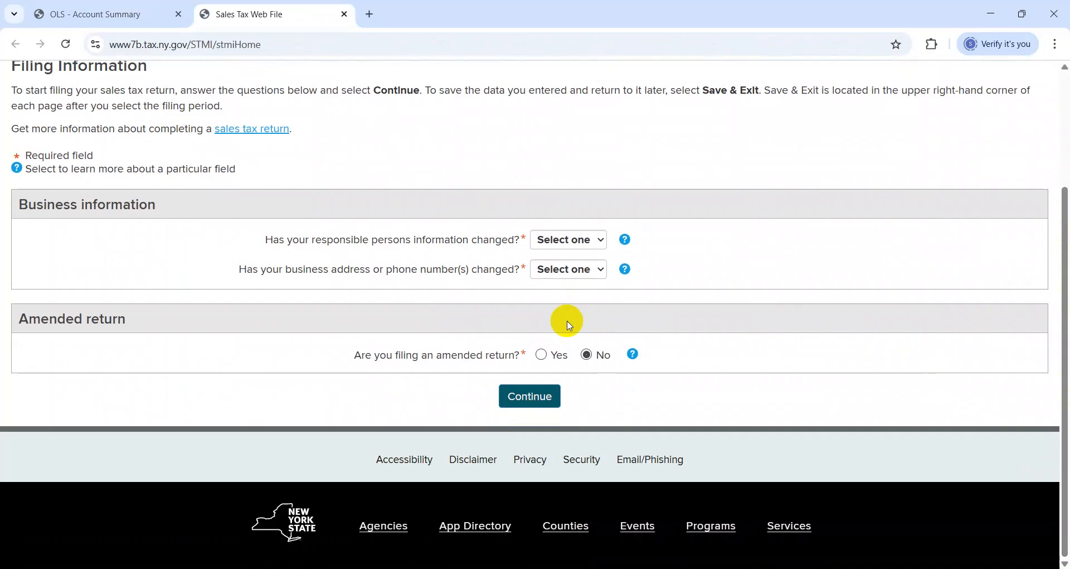
click(571, 240)
click(559, 296)
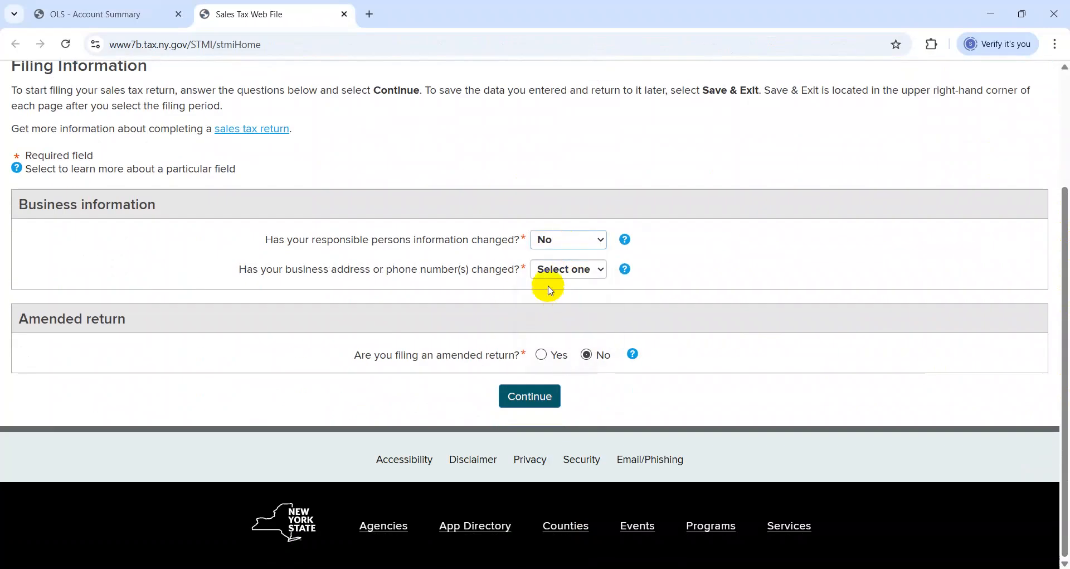
click(552, 271)
click(552, 326)
click(541, 397)
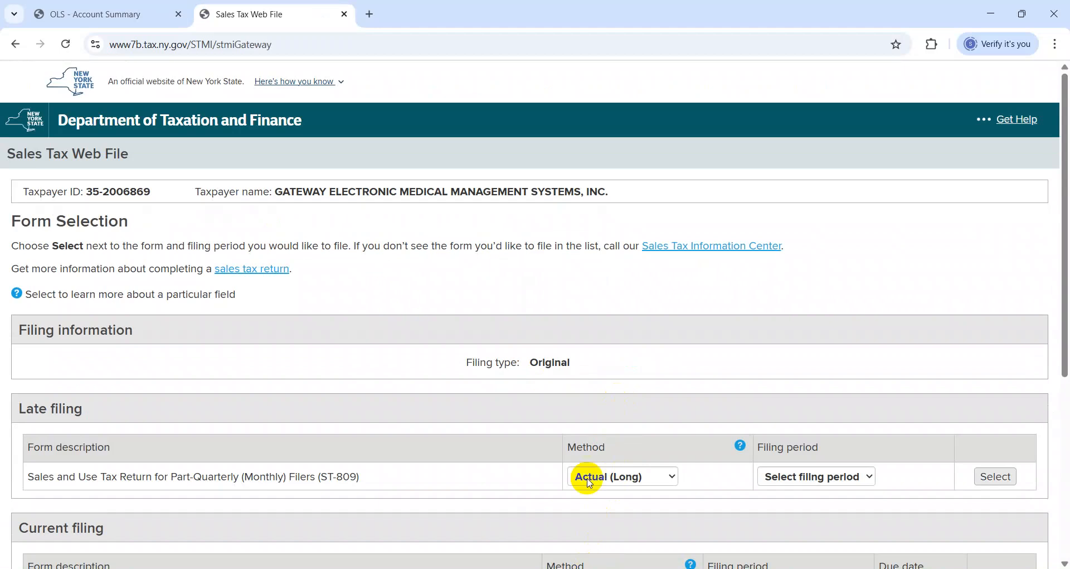
Review the late and current filing forms, highlighting the ST-810 and ST-809 form codes
drag(1059, 227, 1058, 430)
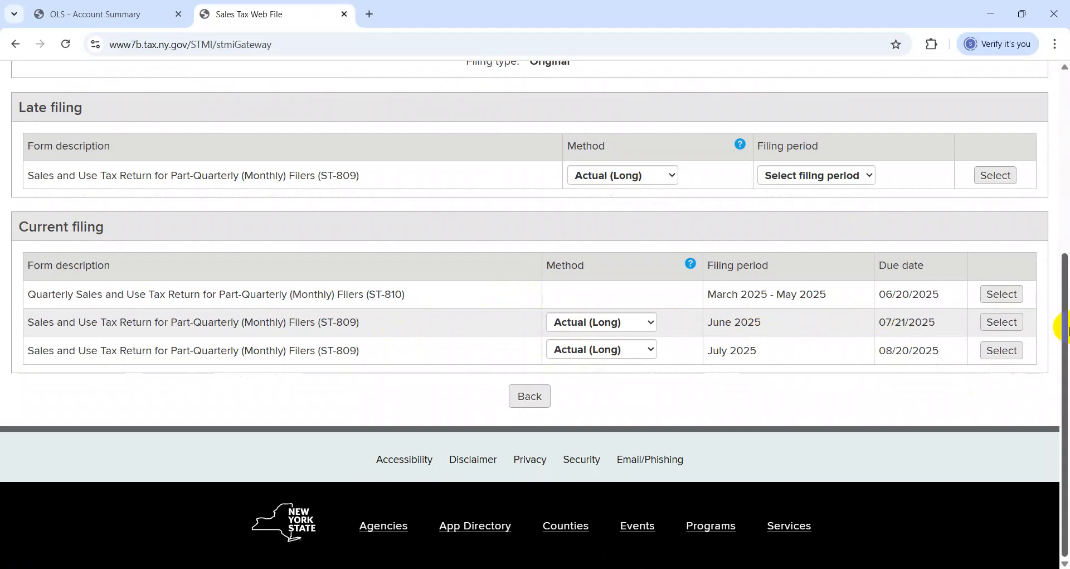
scroll(1061, 326, up, 1)
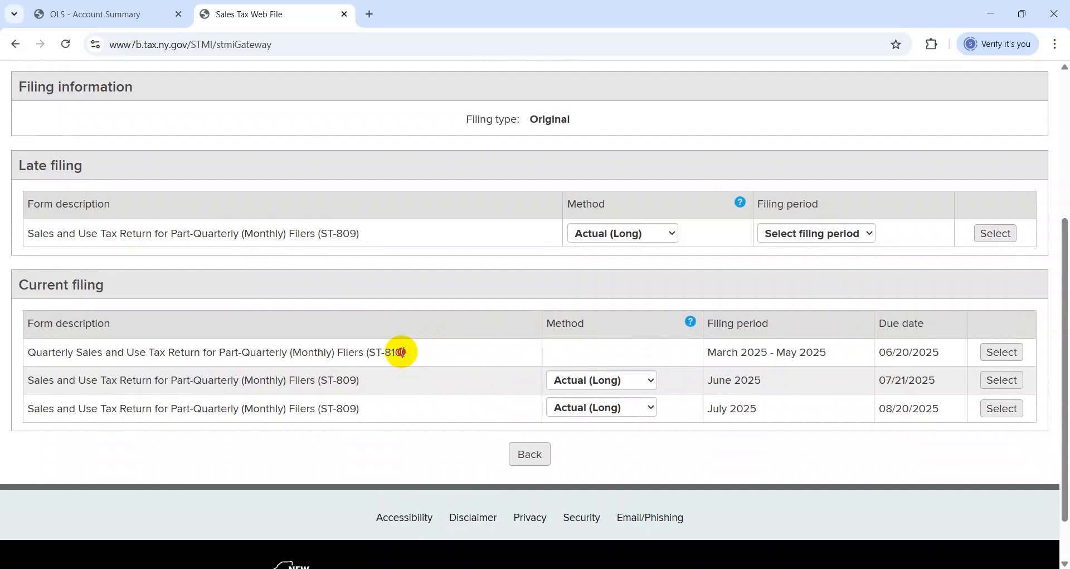
drag(402, 352, 366, 352)
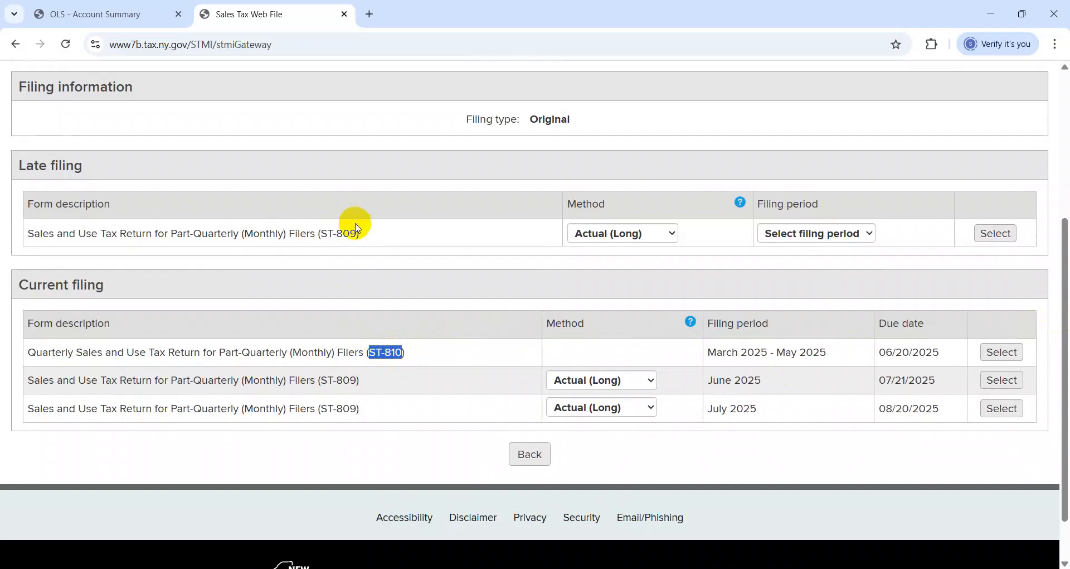
drag(358, 231, 334, 232)
Switch to the NY May 2025 workbook, enter ST-809 beside Mar and Apr in D40:D41, and autofit the column width
key(alt+Tab)
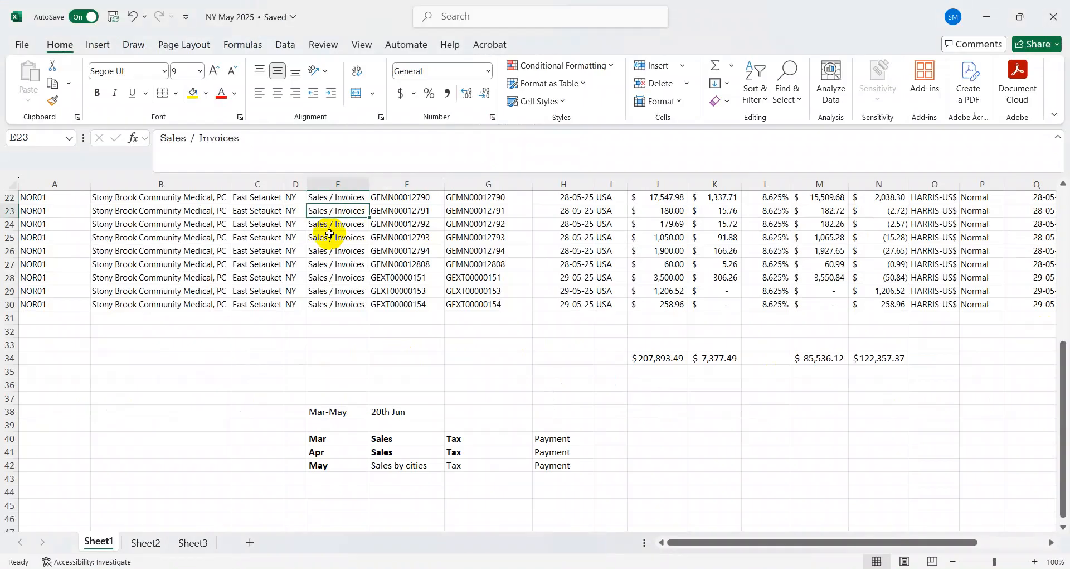
key(ctrl+Down)
key(ctrl+Down)
key(Down)
key(Down)
key(Left)
text(ST-809)
key(Return)
key(Up)
key(ctrl+c)
key(Down)
key(Return)
key(shift+Up)
key(alt+h)
key(o)
key(i)
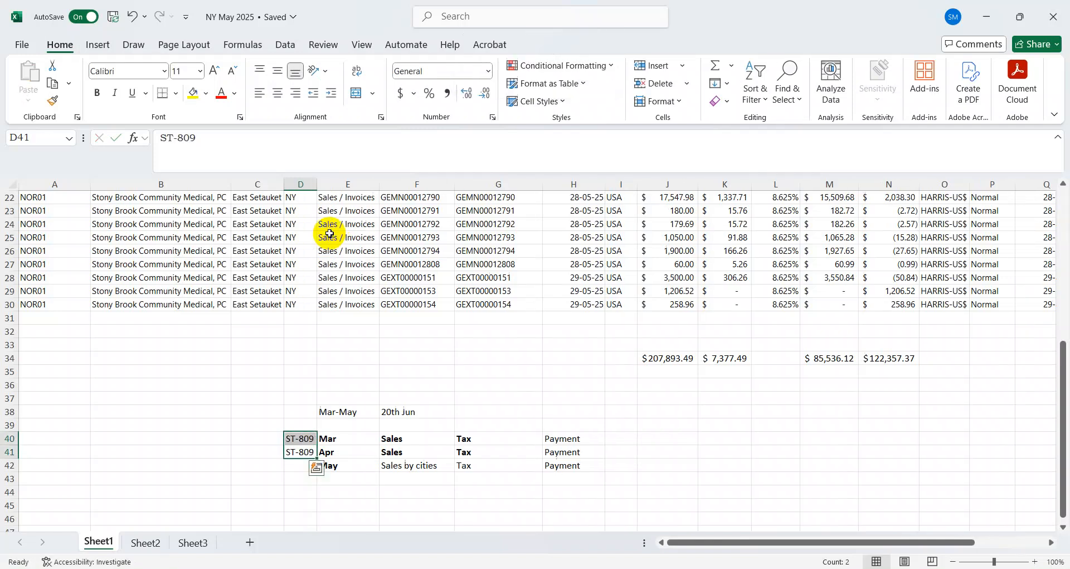
Enter ST-810 beside May in D42
key(Down)
text(ST-81)
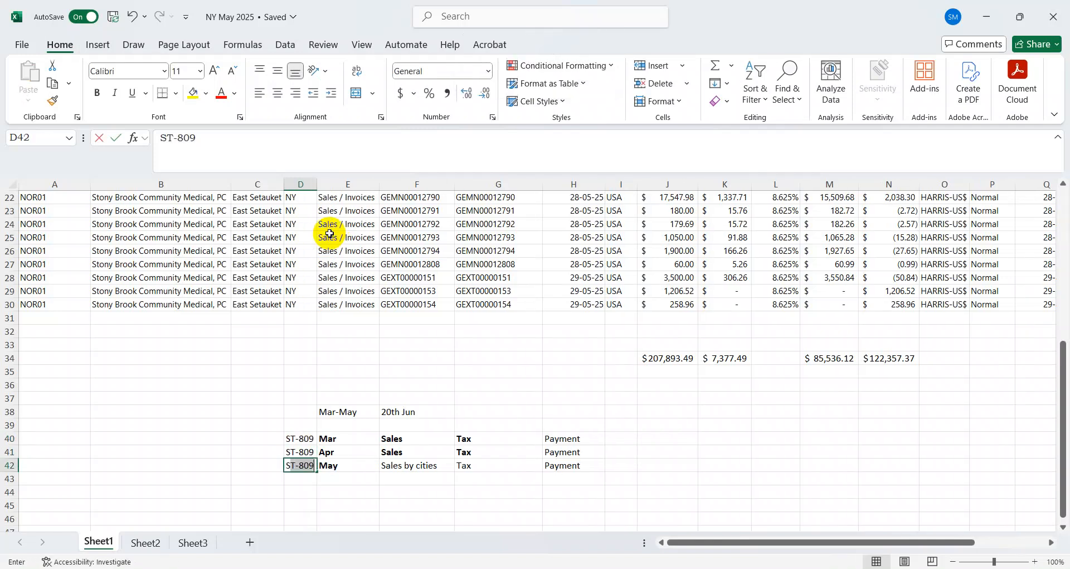
text(0)
key(Return)
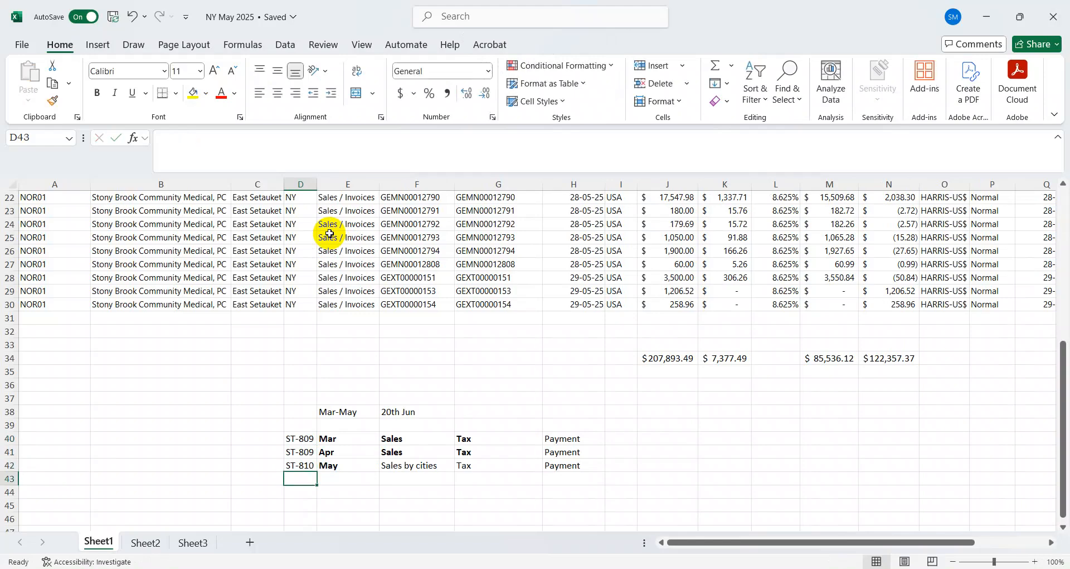
Return to Sales Tax Web File in the browser and select the quarterly ST-810 form for March 2025 - May 2025
key(alt+Tab)
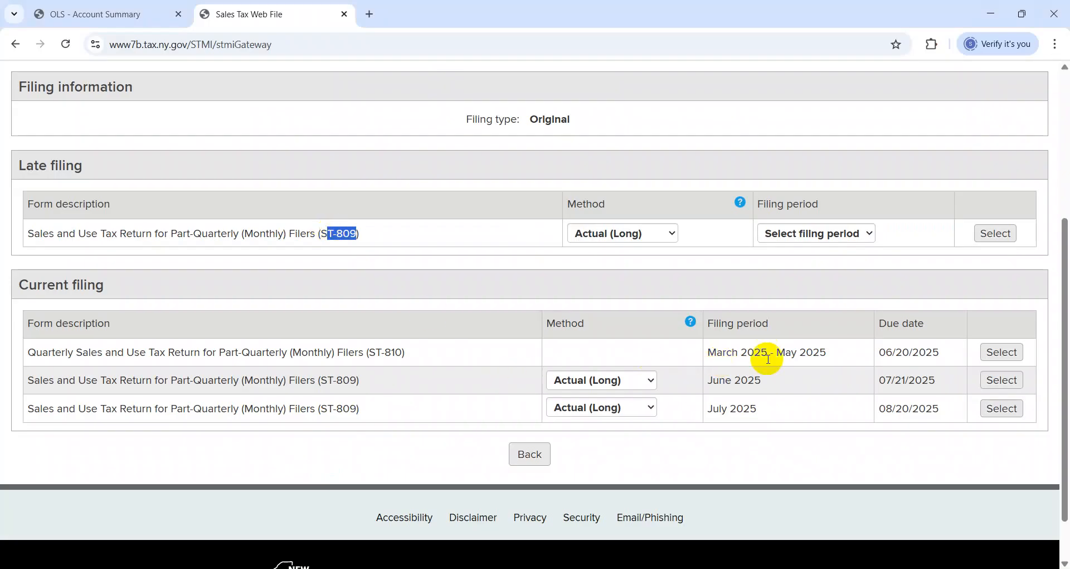
key(alt+Tab)
key(alt+Tab)
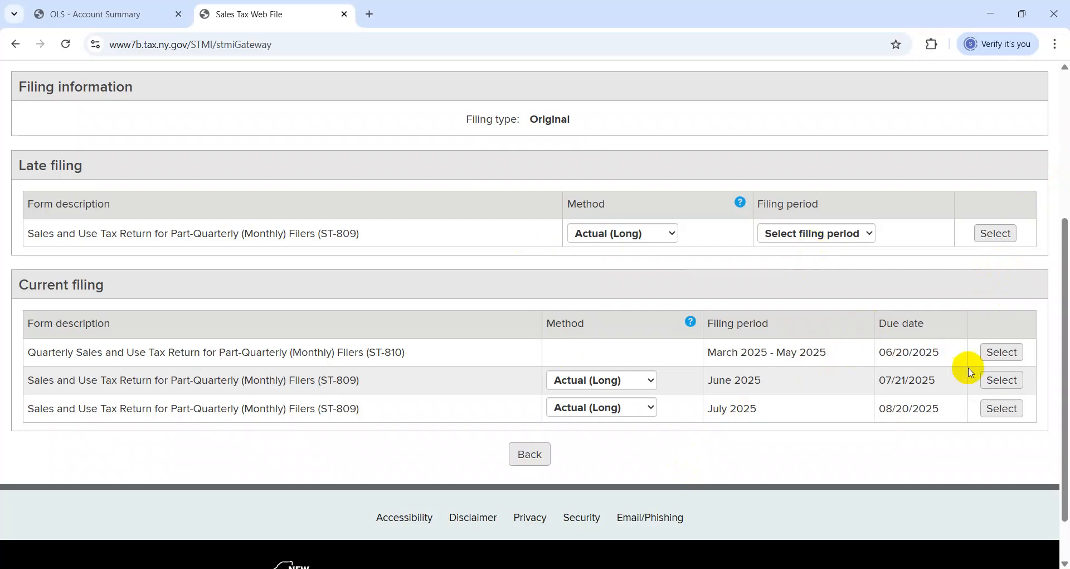
click(1000, 355)
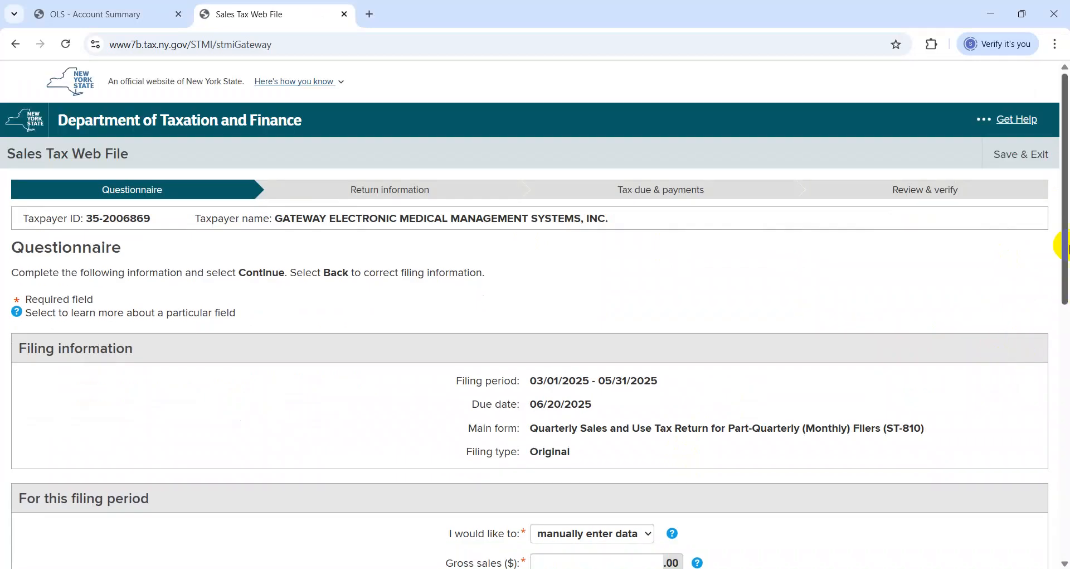
Go to the return's gross sales field, and look up the Sales Amount subtotal in J34 of the NY May 2025 workbook
drag(1063, 257, 1063, 348)
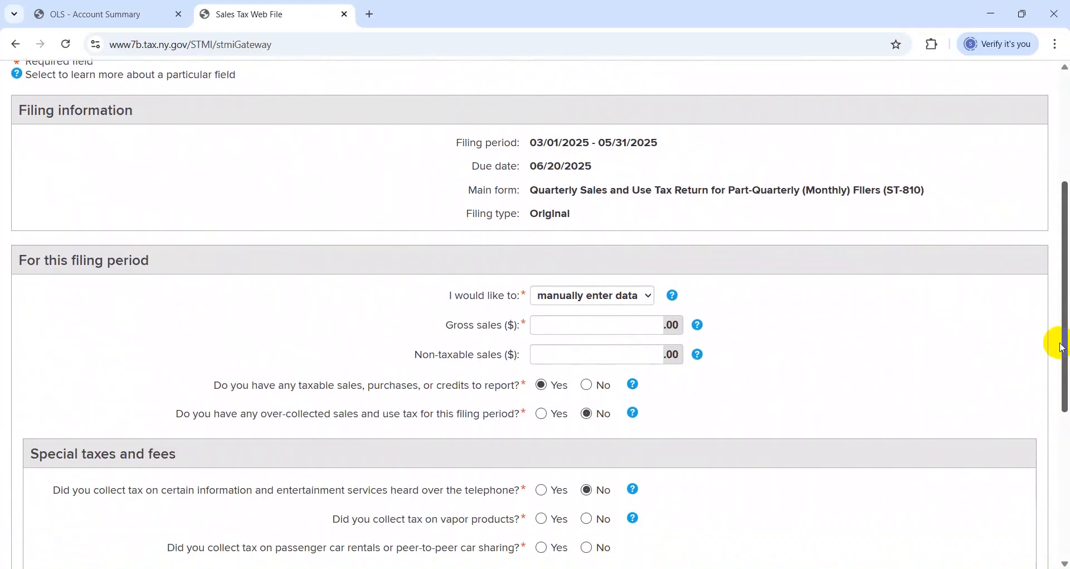
click(606, 336)
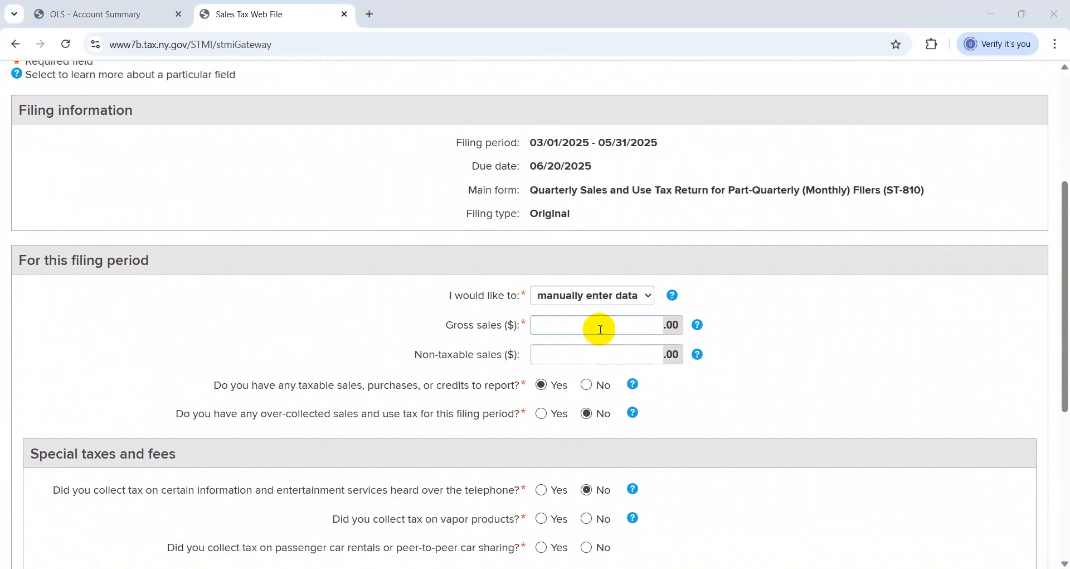
key(alt+Tab)
key(Right)
key(Right)
key(Right)
key(Right)
key(Right)
key(Right)
key(Up)
key(Up)
key(Up)
key(ctrl+Up)
key(ctrl+Up)
key(ctrl+Up)
key(ctrl+Down)
key(ctrl+Down)
key(ctrl+Down)
key(ctrl+Up)
key(ctrl+Up)
key(ctrl+Up)
key(ctrl+Down)
key(ctrl+Down)
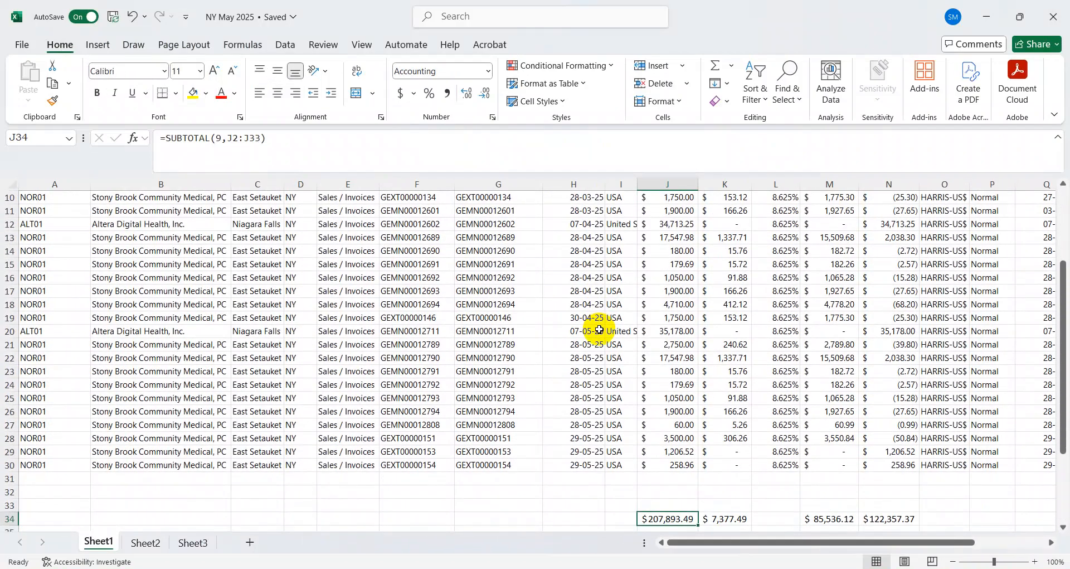
key(Down)
key(Up)
Enter 207894 as the gross sales on the ST-810 return in the browser, rounding the workbook total
key(alt+Tab)
text(2)
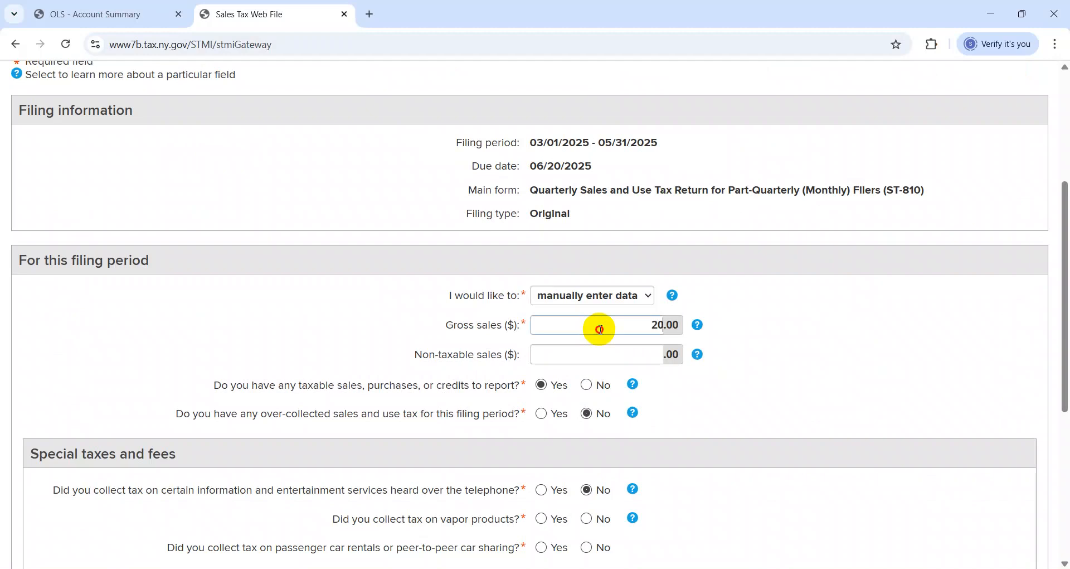
text(07,893)
key(Tab)
key(Tab)
key(alt+Tab)
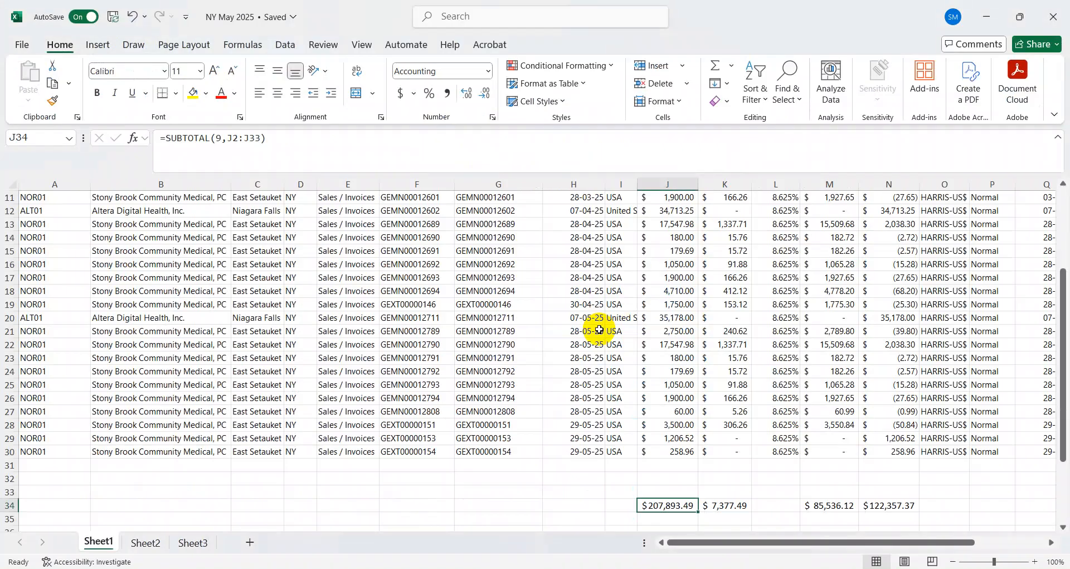
key(alt+Tab)
click(599, 329)
key(Right)
key(Right)
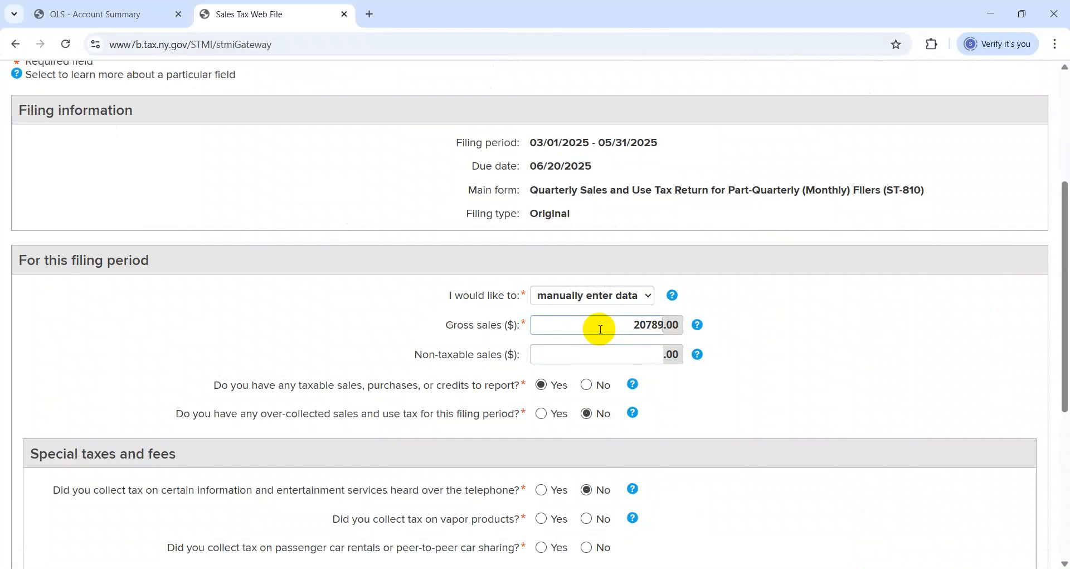
Look up the non-taxable subtotal in N34 of the workbook and enter 122357 as the return's non-taxable sales
key(alt+Tab)
key(alt+Tab)
key(alt+Tab)
key(alt+shift+Tab)
key(alt+shift+Tab)
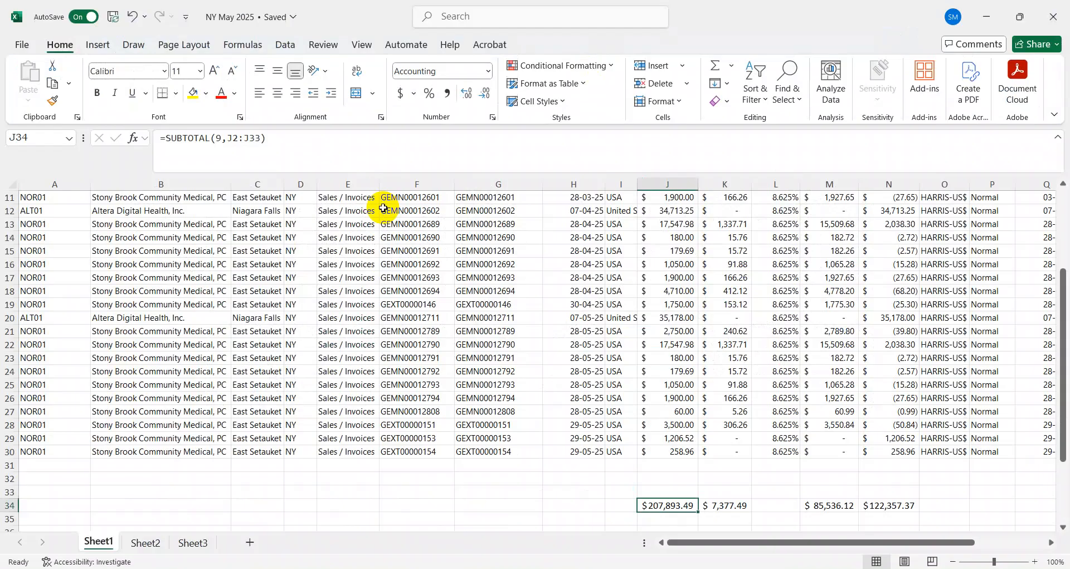
key(Right)
key(Right)
key(Right)
key(Right)
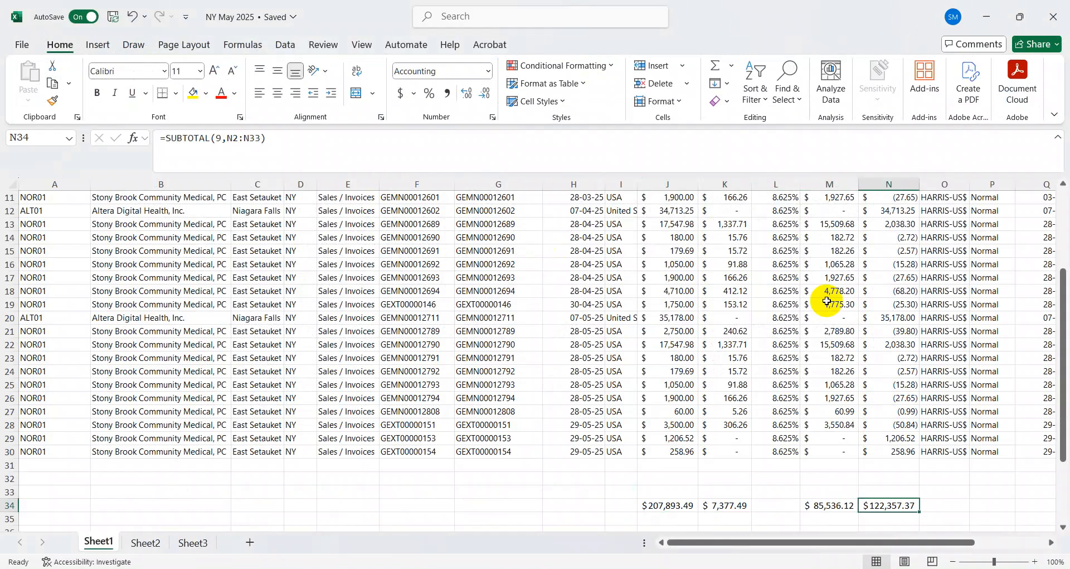
key(ctrl+Up)
key(ctrl+Up)
key(ctrl+Down)
key(ctrl+Down)
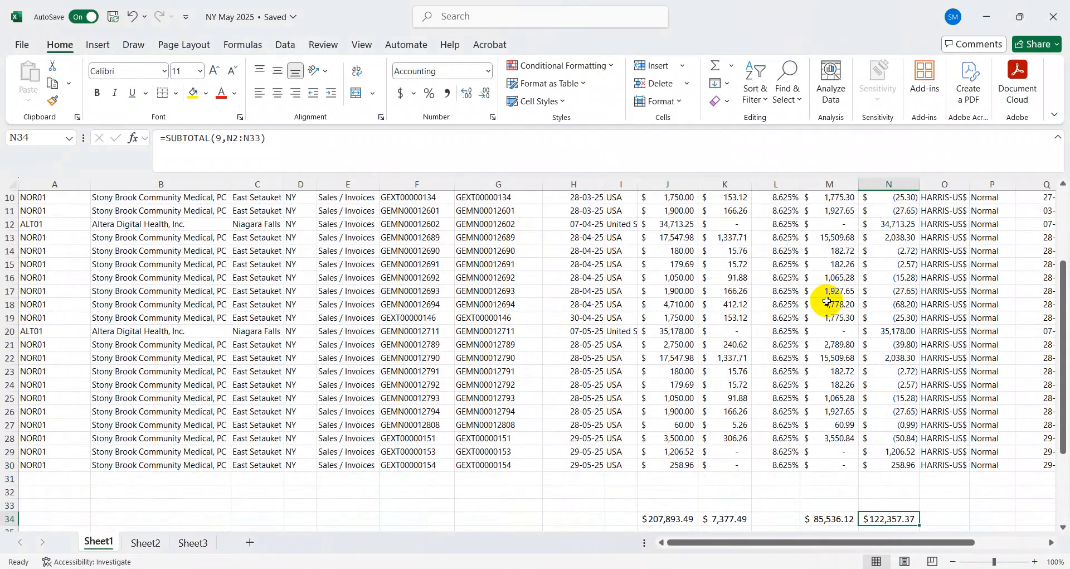
key(alt+Tab)
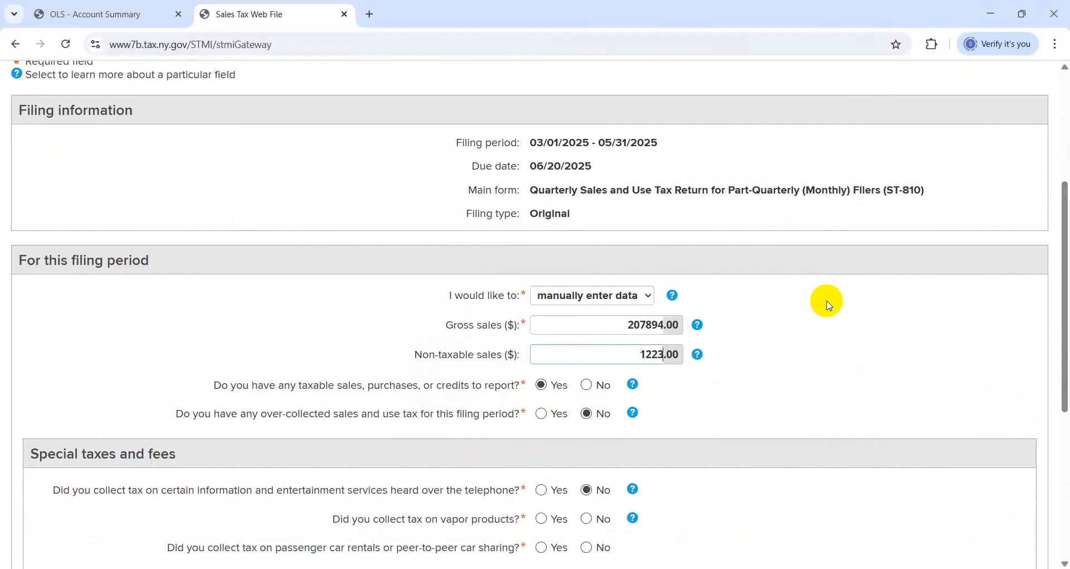
key(alt+Tab)
key(alt+Tab)
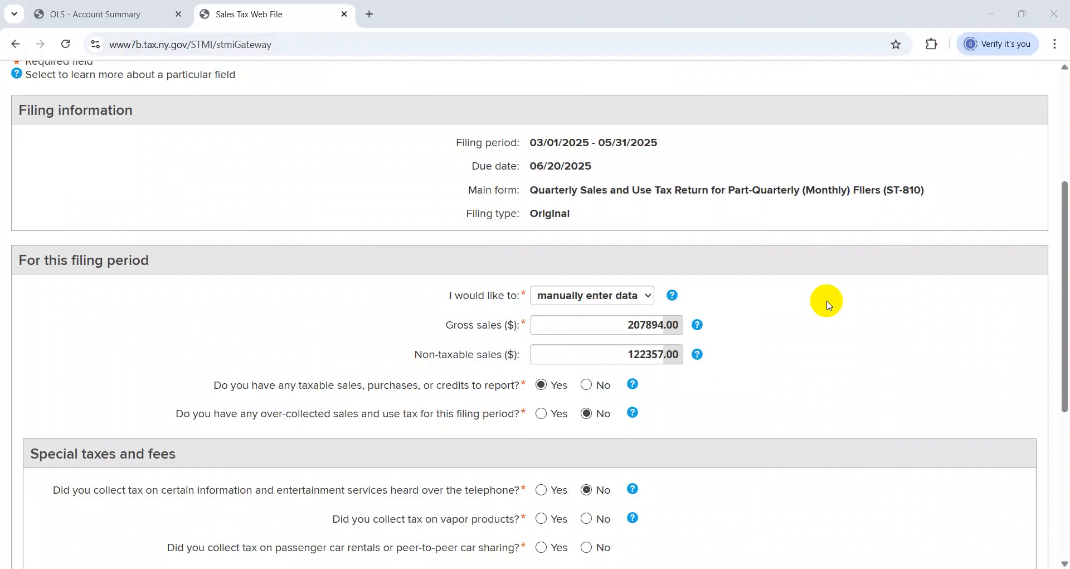
Answer No to vapor products, passenger car rentals and waste tire fees, and continue to the Return Summary
scroll(1060, 359, down, 5)
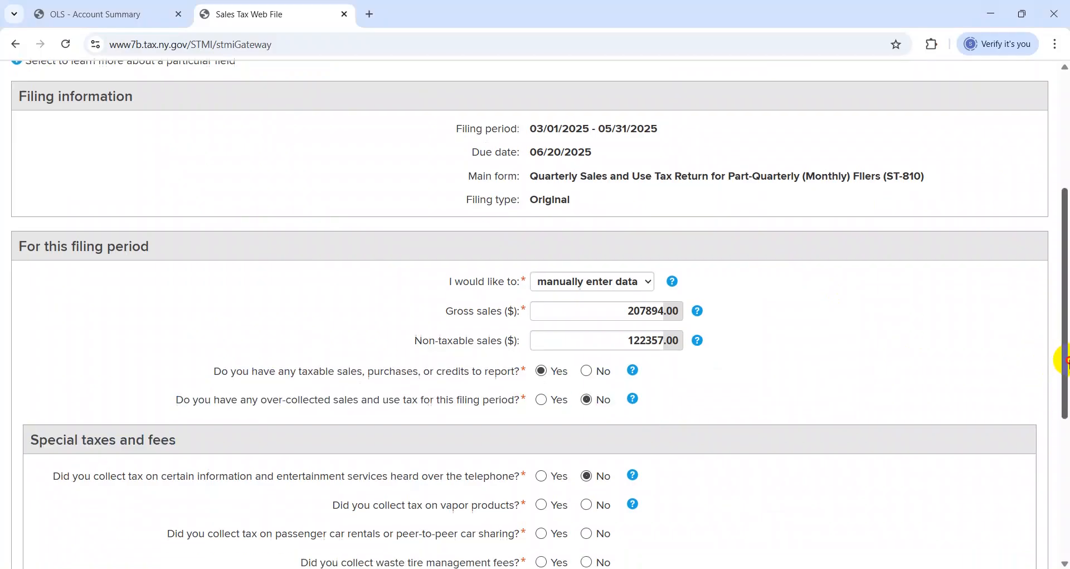
click(588, 267)
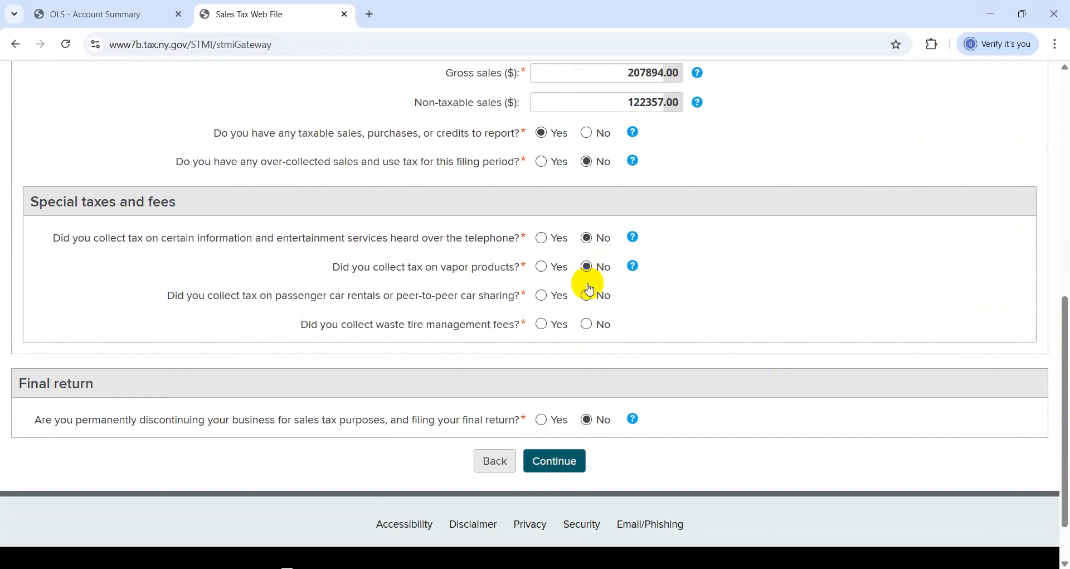
click(588, 296)
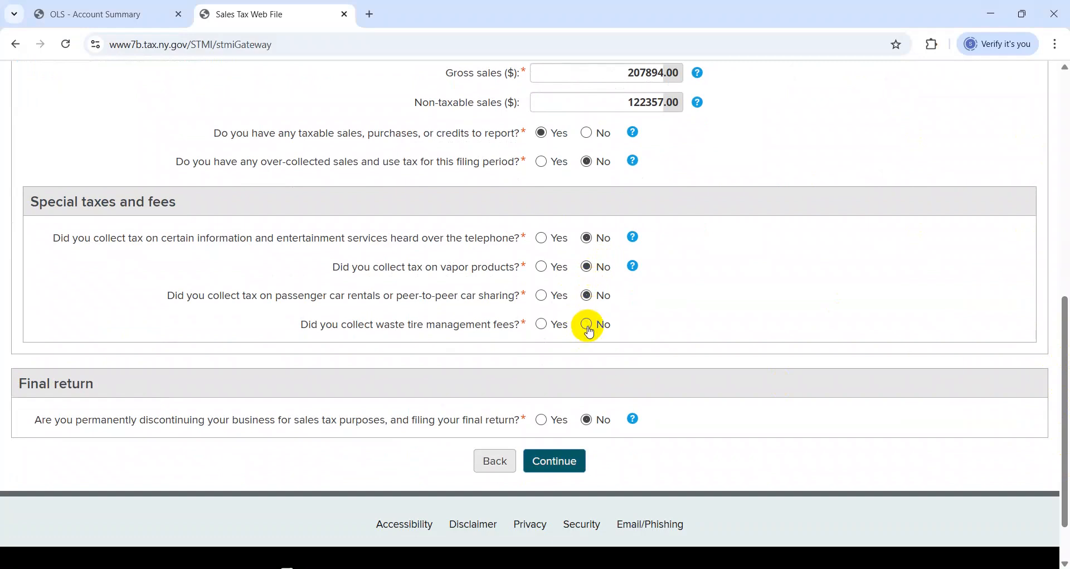
click(560, 470)
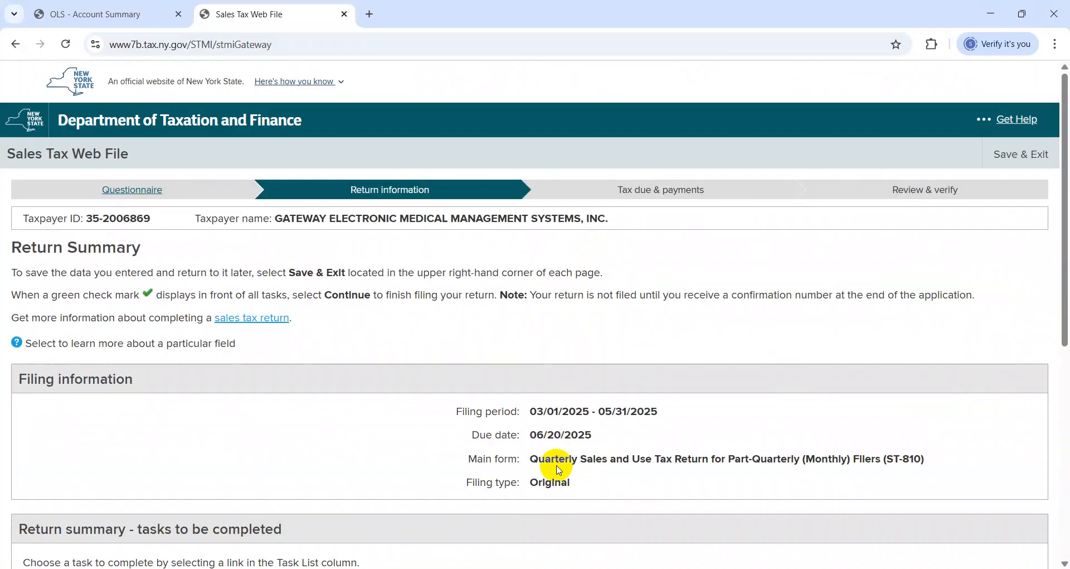
Open the Main Form task from the Return Summary and go to its Jurisdiction summary
scroll(559, 470, down, 8)
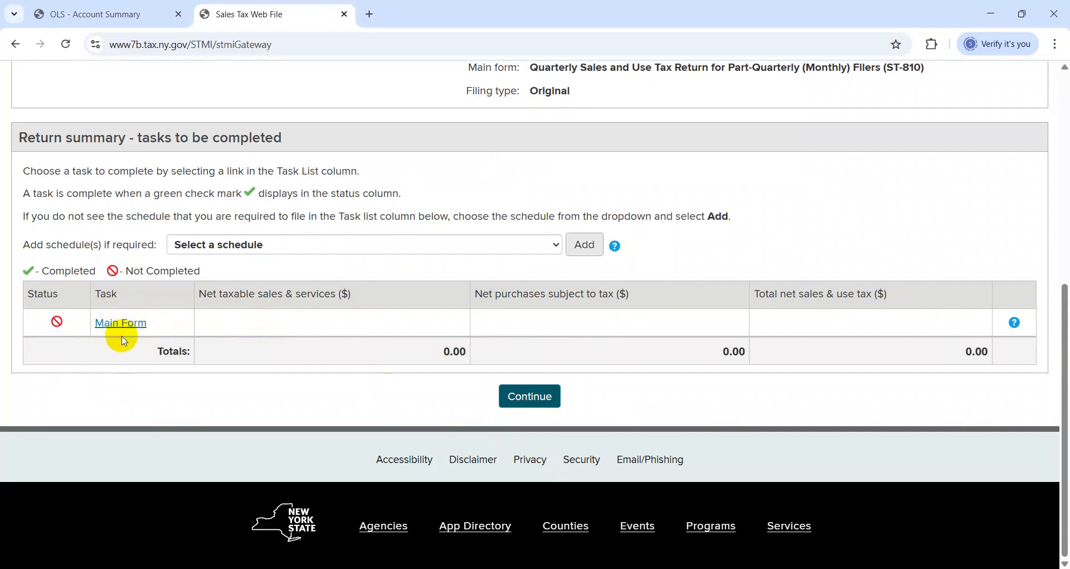
key(alt+Tab)
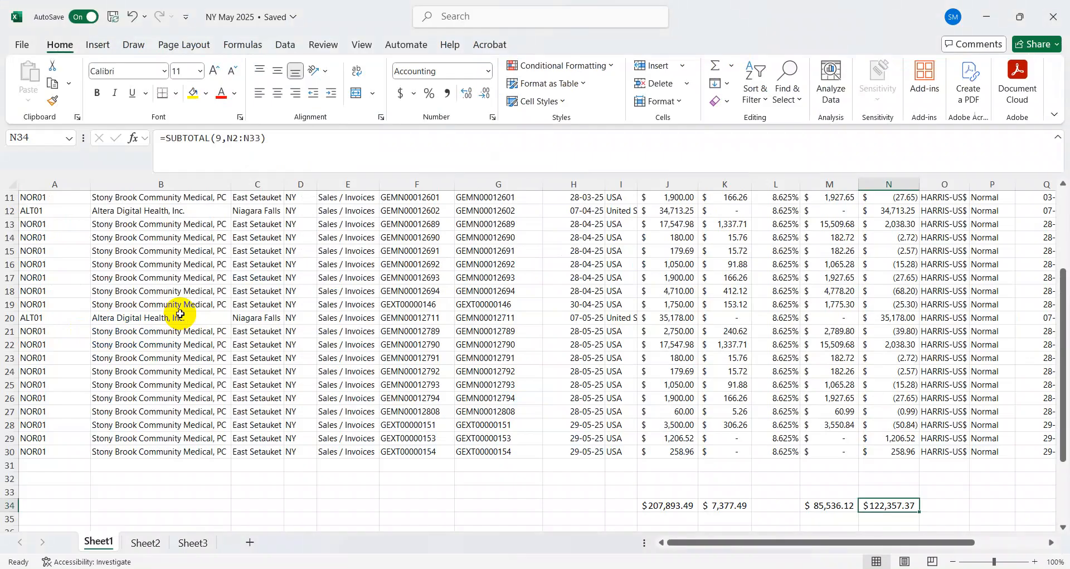
key(alt+Tab)
key(alt+Tab)
key(alt+shift+Tab)
key(alt+shift+Tab)
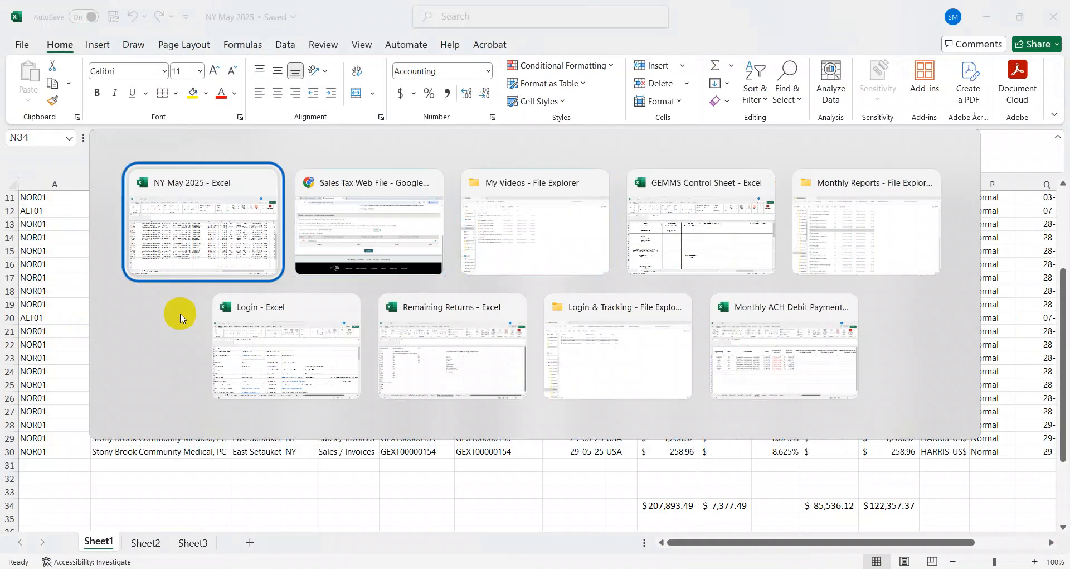
key(alt+Tab)
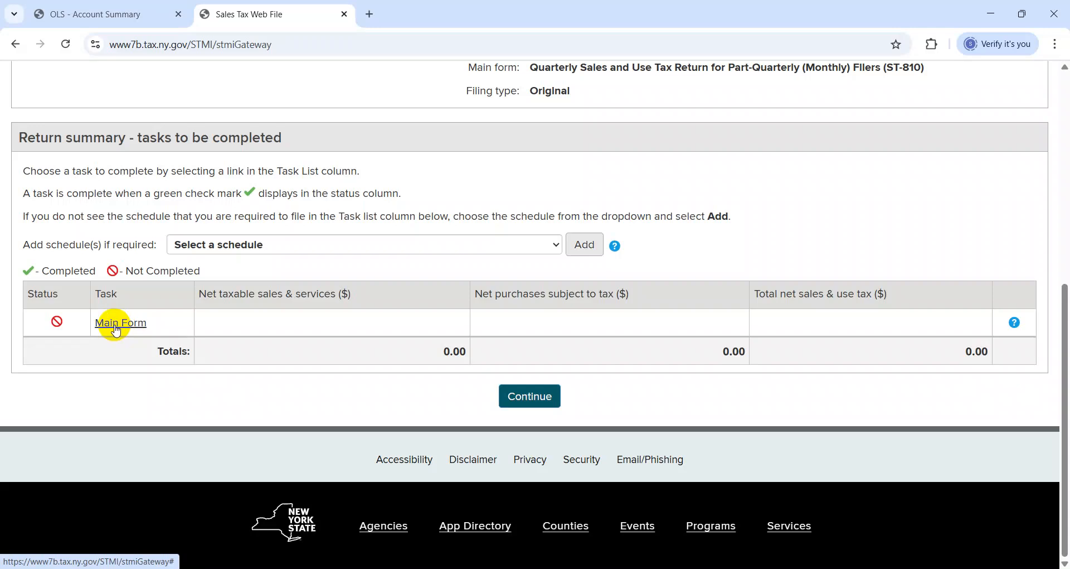
click(116, 326)
drag(1058, 280, 1057, 461)
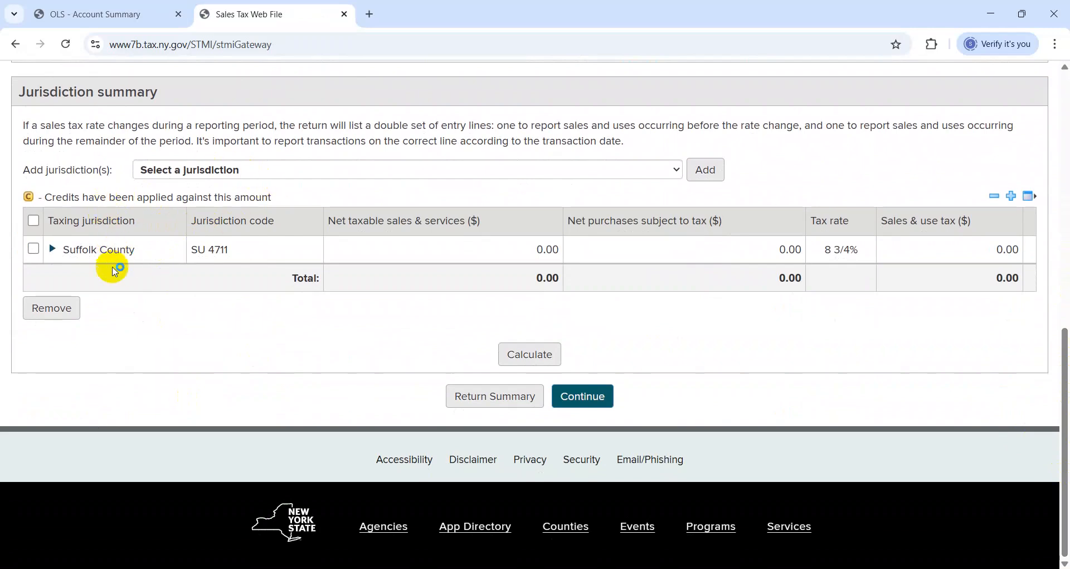
Check the customer cities in column C of the NY May 2025 workbook, and return to the Jurisdiction summary in the browser
key(alt+Tab)
key(Escape)
key(alt+Tab)
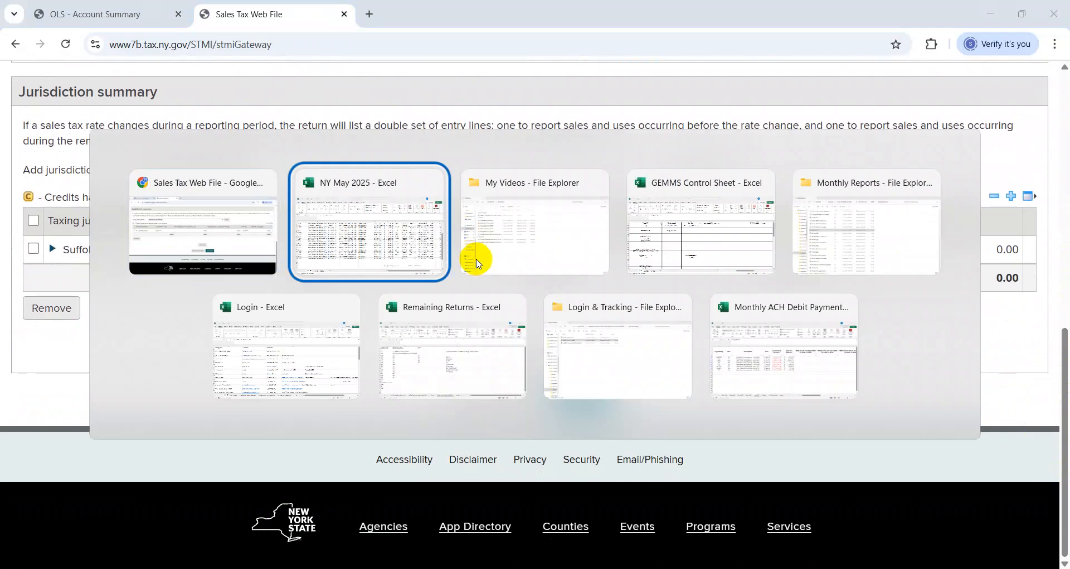
key(Left)
key(Left)
key(Left)
key(Left)
key(Left)
key(Left)
key(Left)
key(Left)
key(Left)
key(Left)
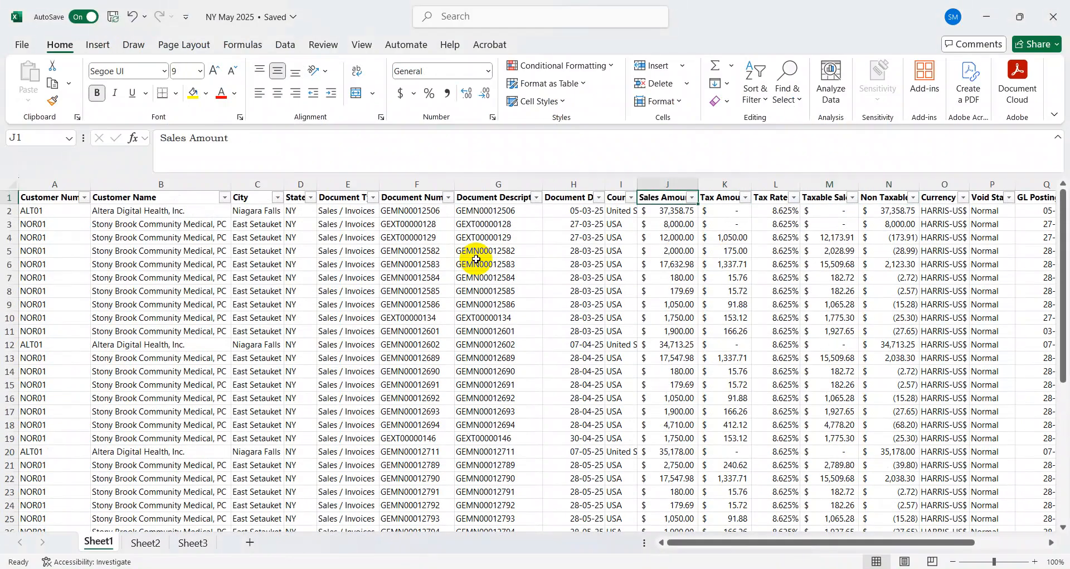
key(Down)
key(Down)
key(Down)
key(Down)
key(Down)
key(Down)
key(Down)
key(Down)
key(Down)
key(Down)
key(Down)
key(Down)
key(Down)
key(Down)
key(Down)
key(Down)
key(Down)
key(Down)
key(Down)
key(Down)
key(Down)
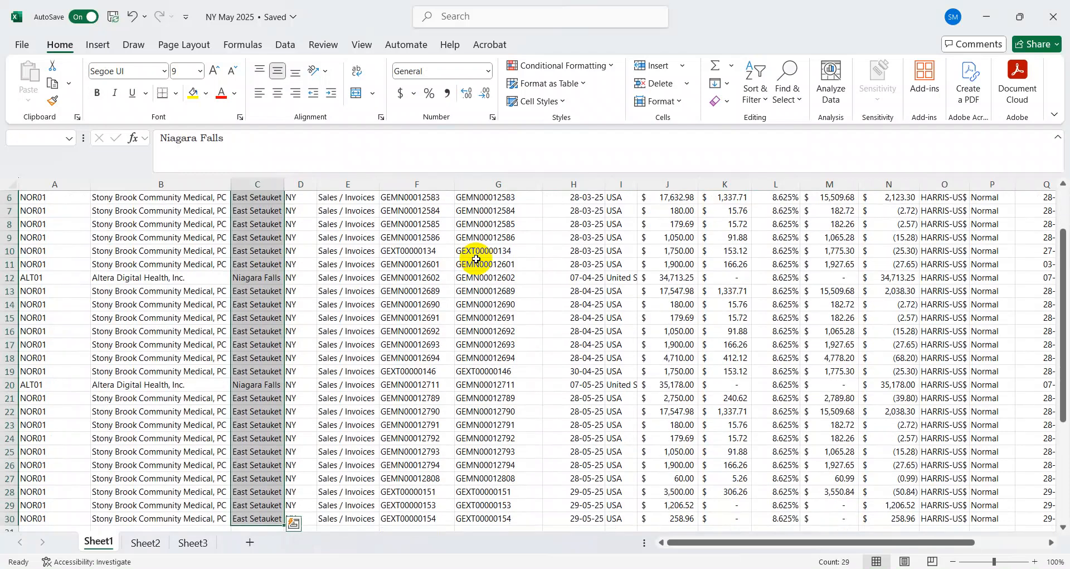
key(Down)
key(Down)
key(Down)
key(Down)
key(Down)
key(Down)
key(Down)
key(Down)
key(Down)
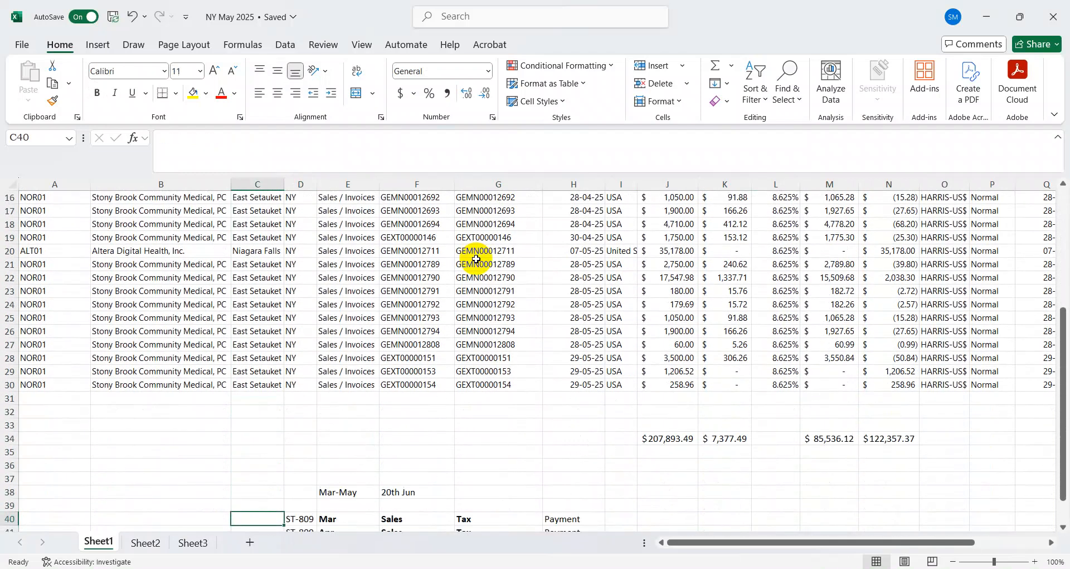
key(ctrl+Up)
key(ctrl+Up)
key(Down)
key(Up)
key(Down)
key(ctrl+shift+Down)
key(ctrl+Up)
key(alt+Tab)
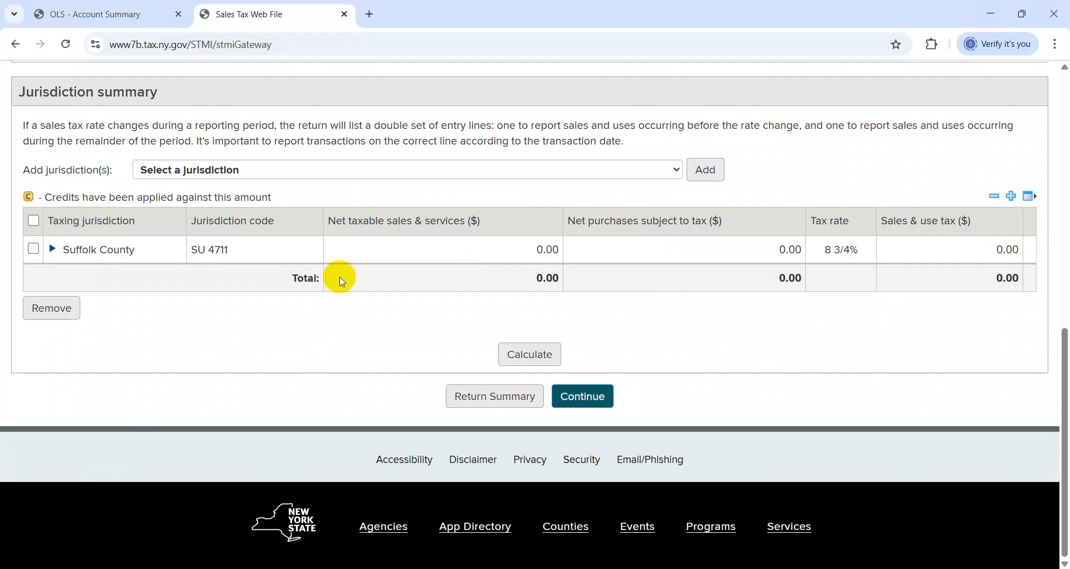
click(178, 177)
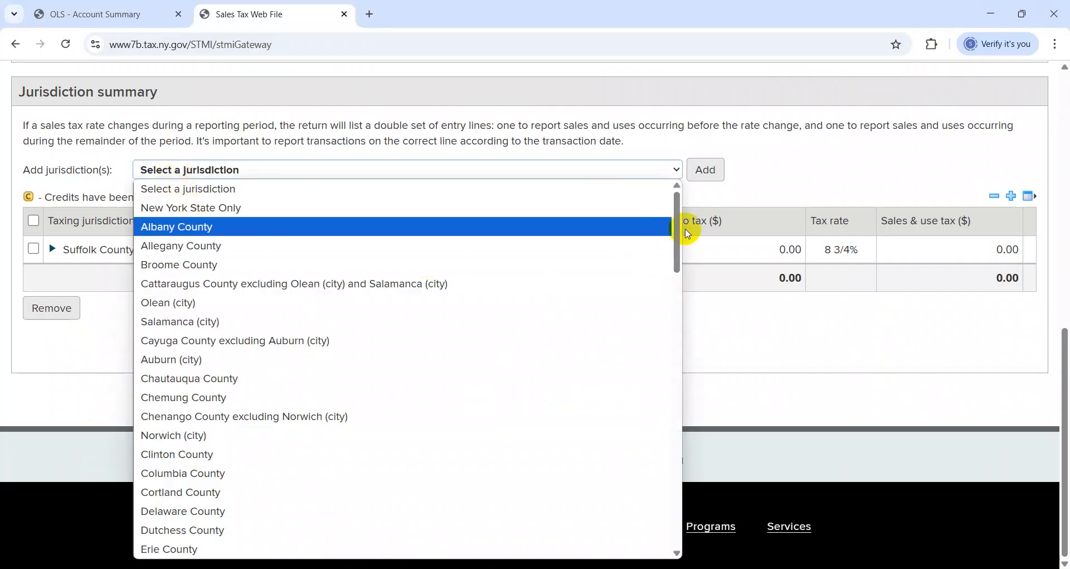
drag(678, 230, 677, 233)
click(265, 252)
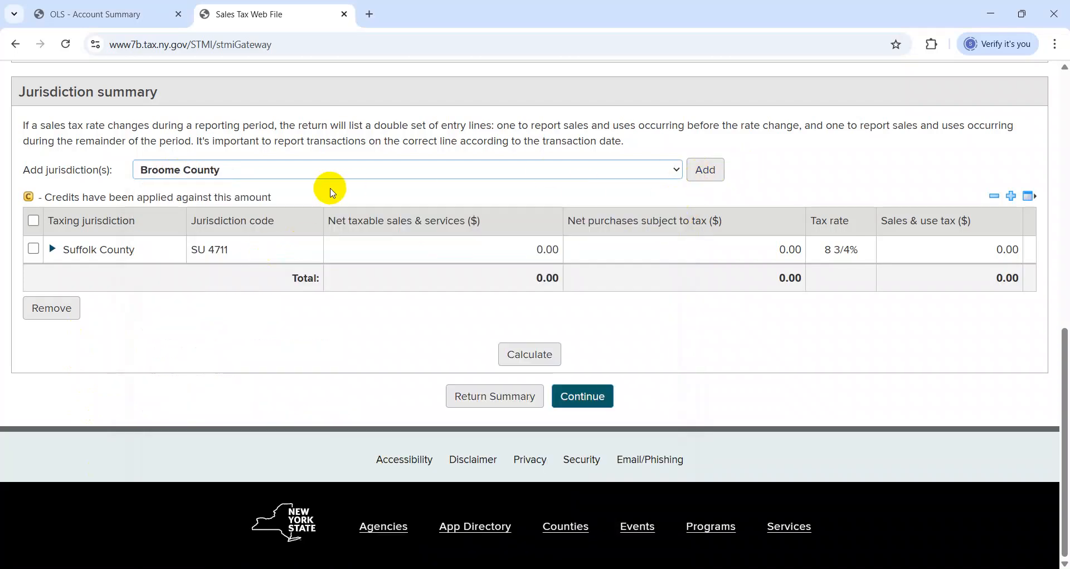
click(268, 170)
click(239, 192)
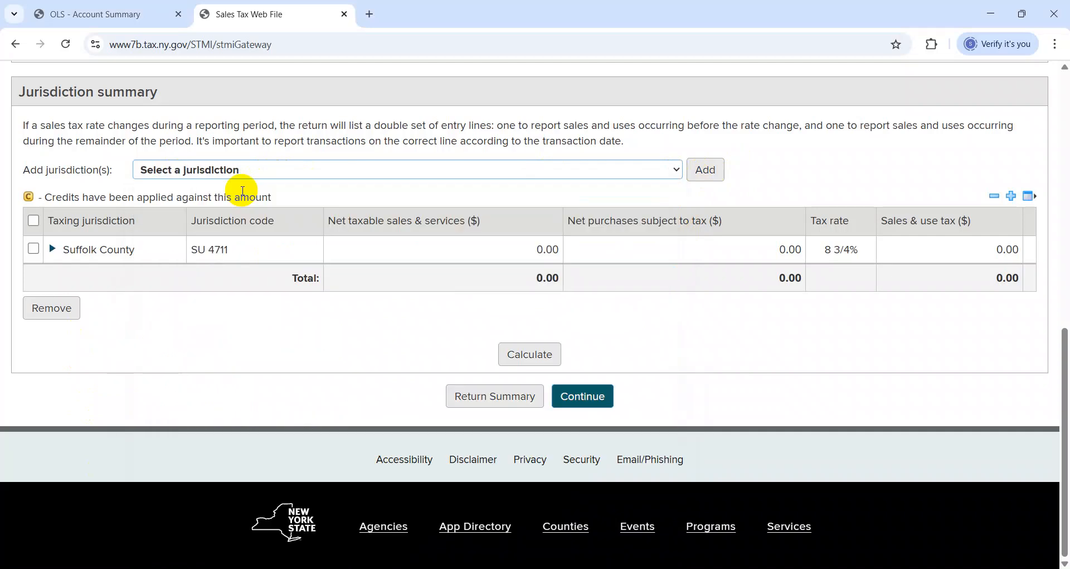
Expand Suffolk County's entry lines for taxable sales, and look up the taxable subtotal in M34 of the NY May 2025 workbook
click(137, 249)
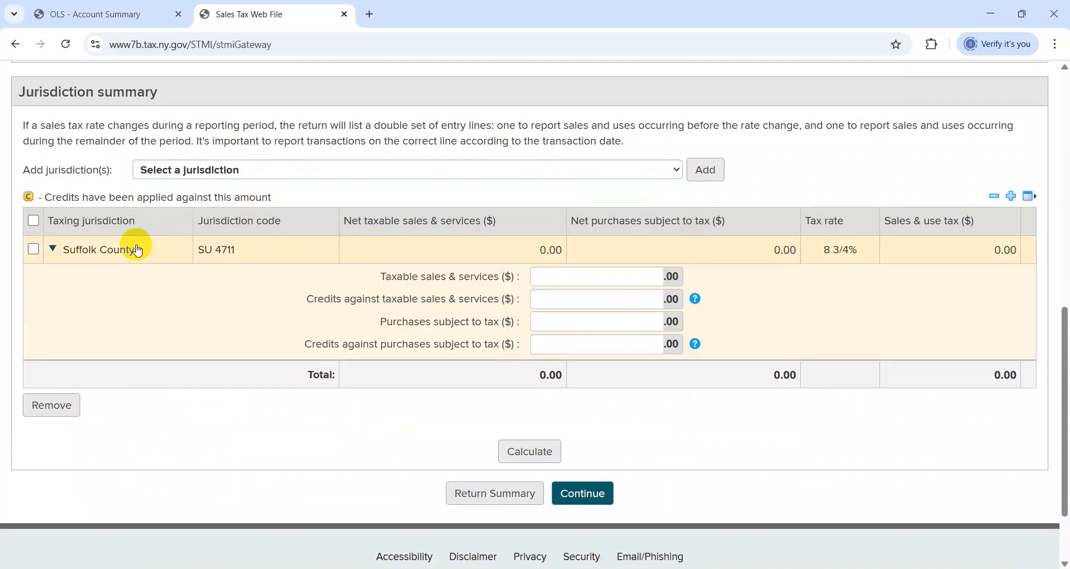
click(607, 275)
key(alt+Tab)
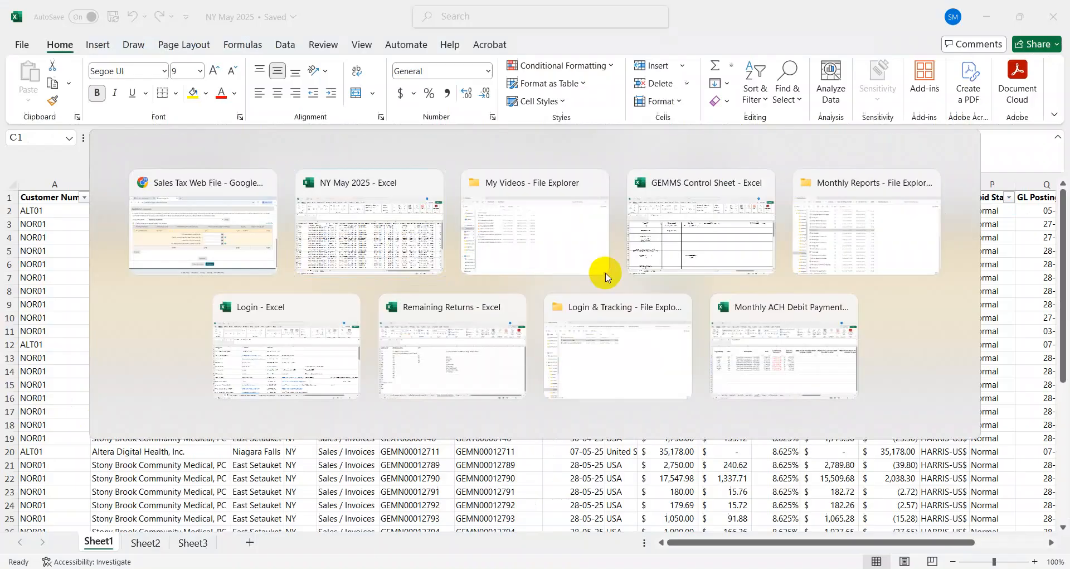
scroll(606, 273, down, 2)
key(Down)
key(Down)
key(Down)
key(Down)
key(Right)
key(Right)
key(Right)
key(Right)
key(Right)
key(Right)
key(Right)
key(Right)
key(Right)
key(Right)
key(Right)
key(Up)
key(Up)
key(Left)
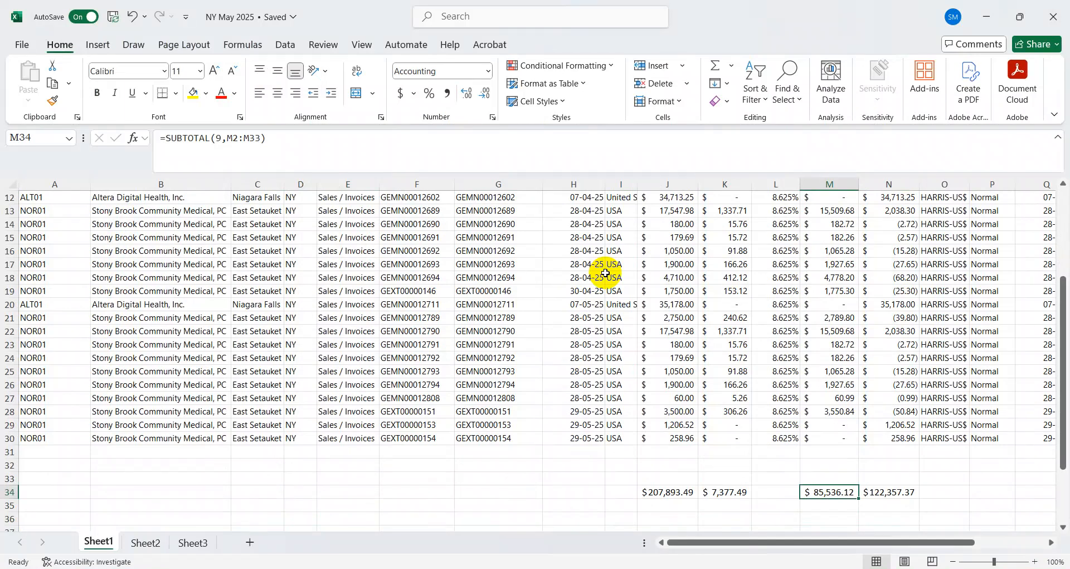
Enter 85536 as Suffolk County's taxable sales and services on the return and calculate the tax
key(alt+Tab)
text(85536)
key(Tab)
key(alt+Tab)
key(alt+Tab)
click(550, 451)
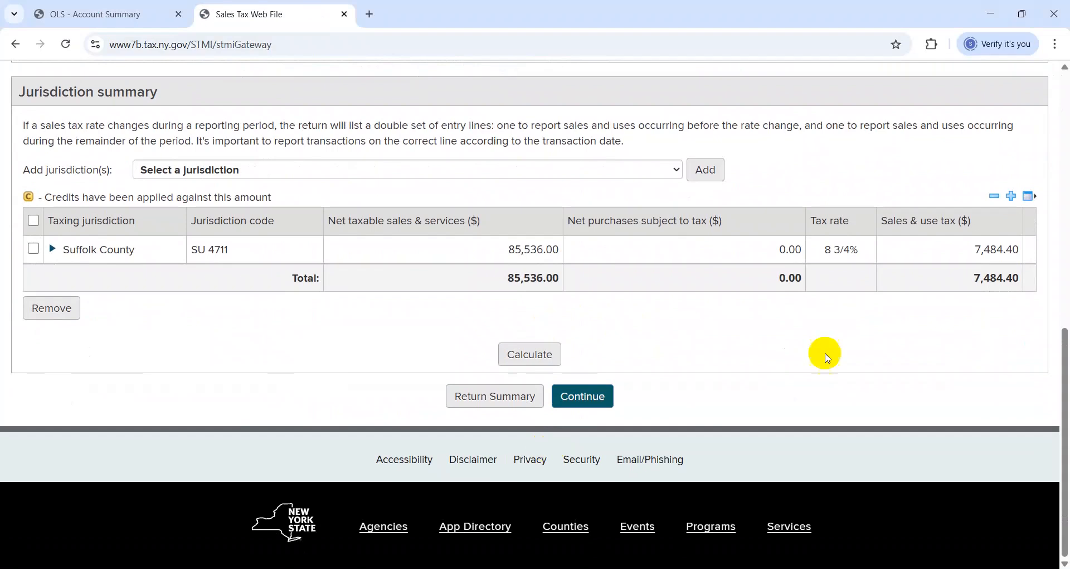
Compare Suffolk County's calculated sales and use tax with the tax subtotal in the NY May 2025 workbook
key(alt+Tab)
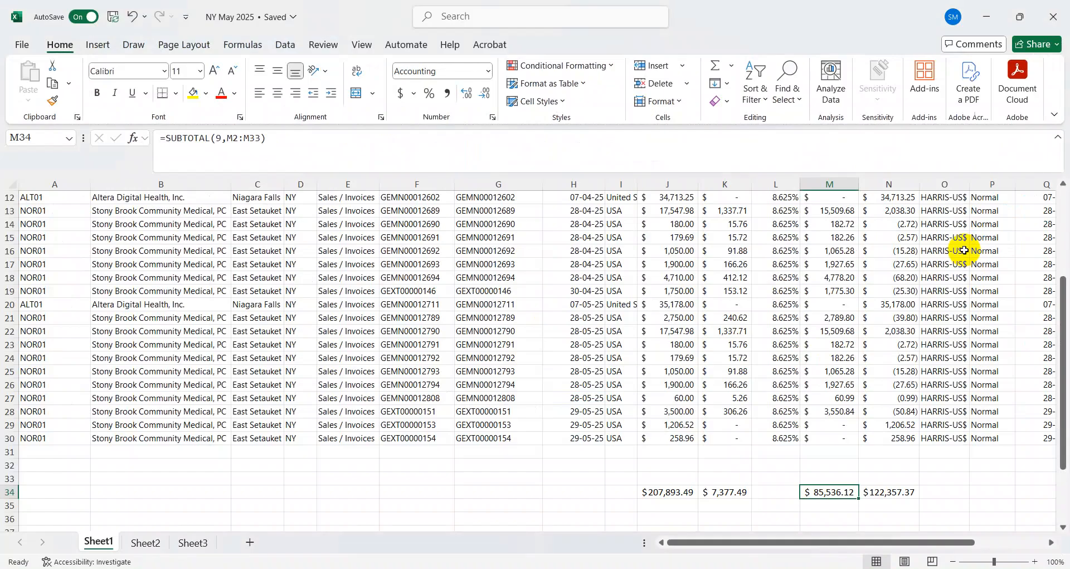
key(alt+Tab)
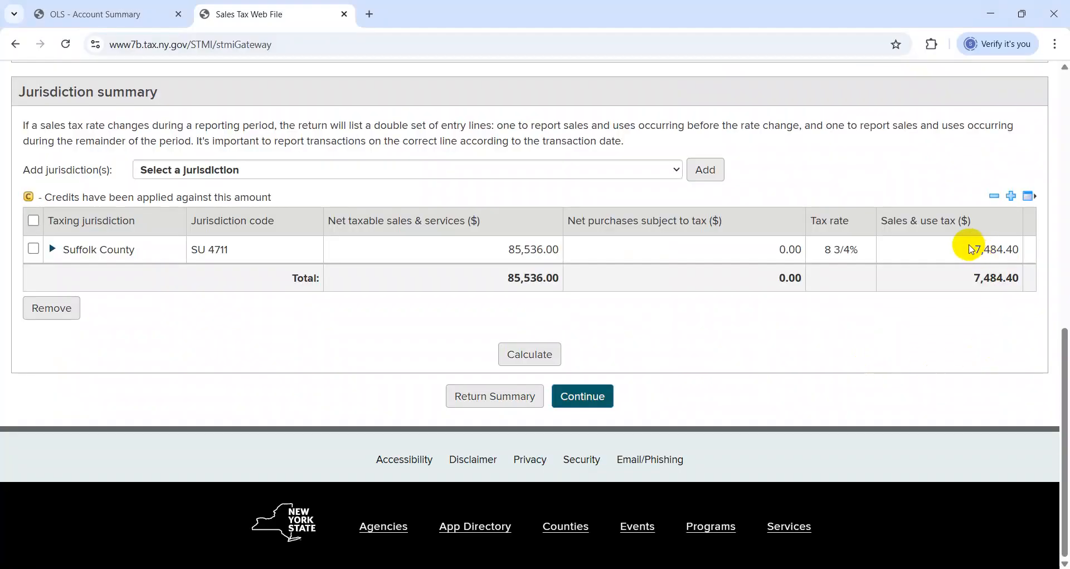
key(alt+Tab)
key(alt+Tab)
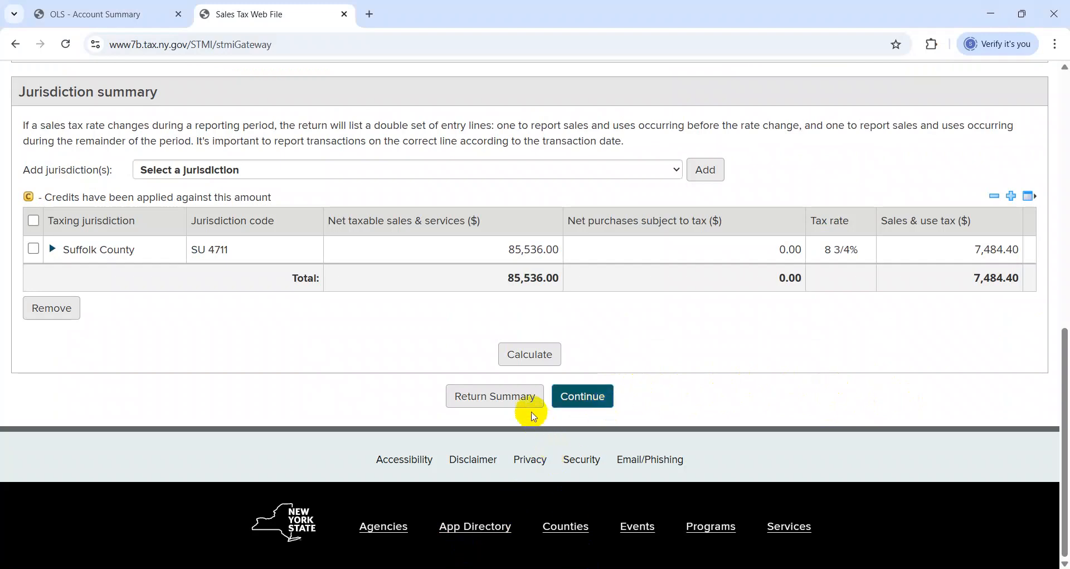
Continue to the Return Summary, check its totals against the workbook, and proceed to the credits and advance payments
click(585, 397)
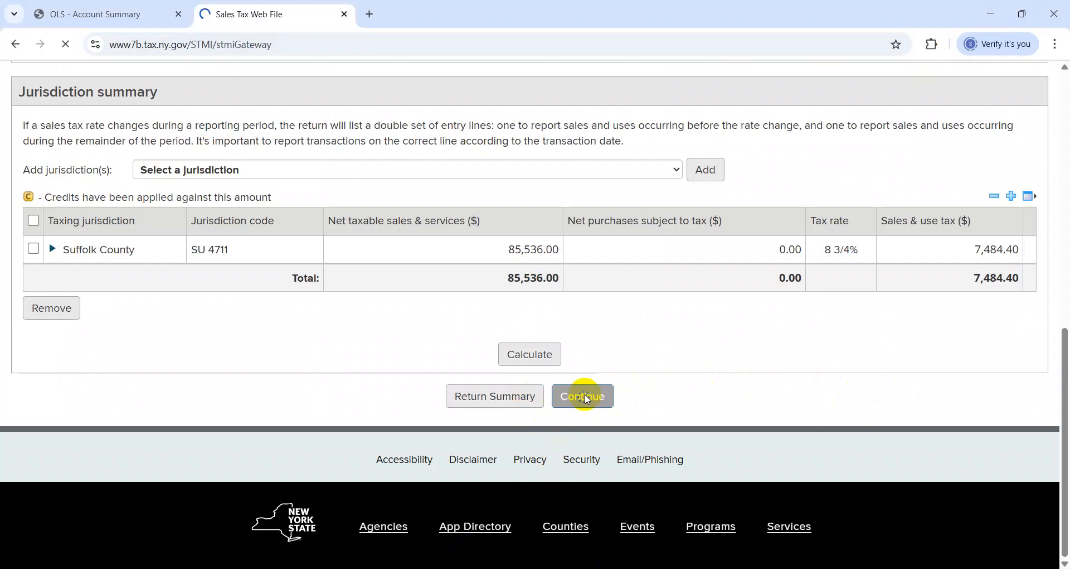
scroll(586, 398, down, 8)
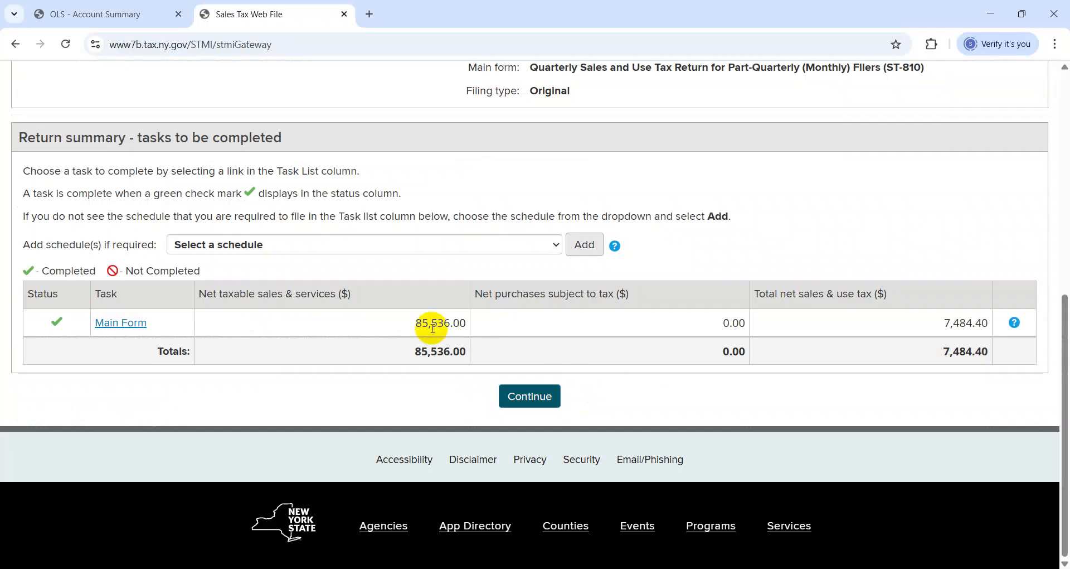
key(alt+Tab)
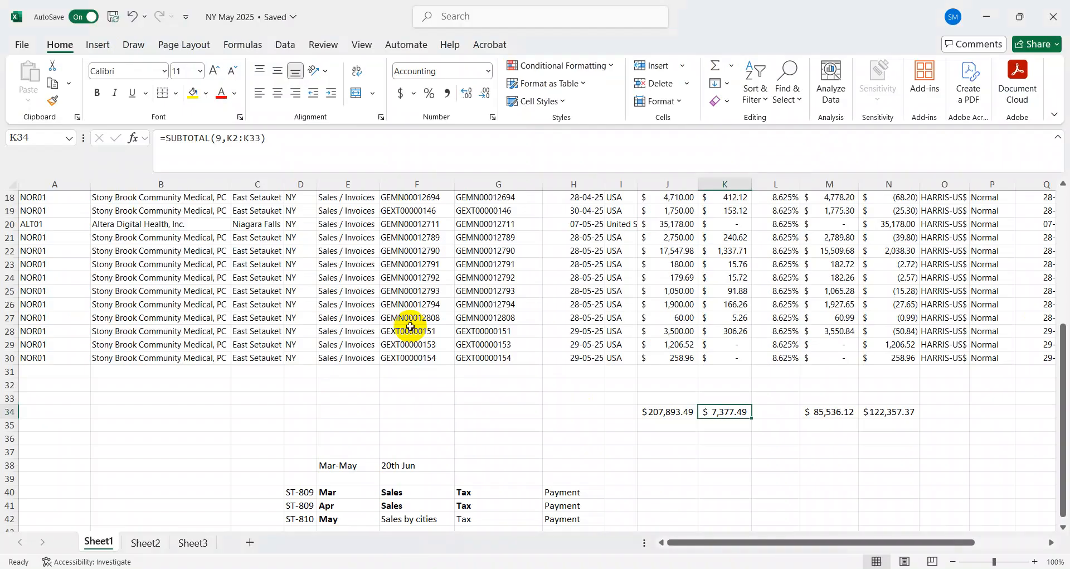
key(alt+Tab)
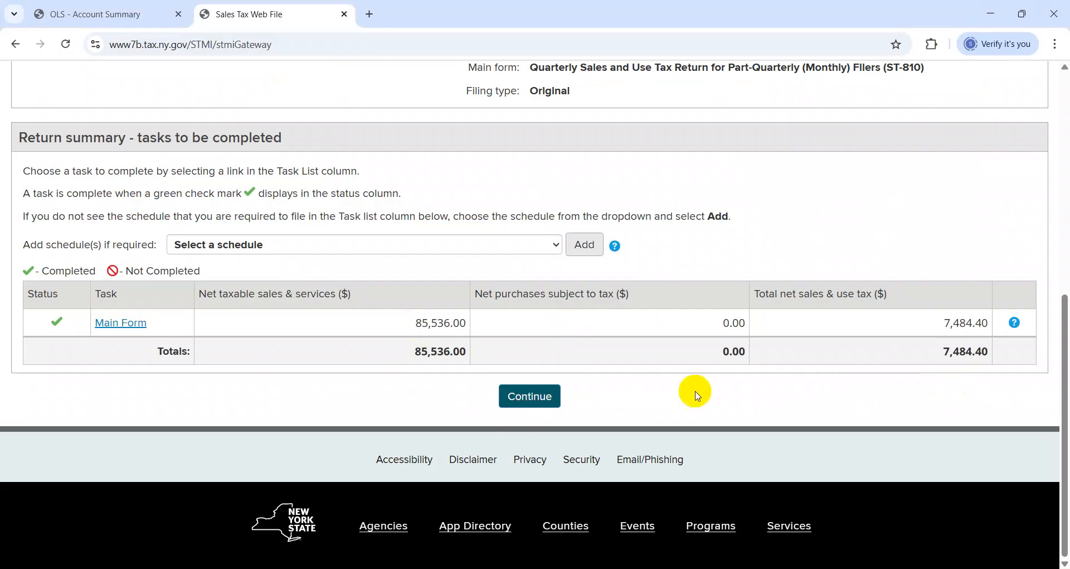
click(516, 399)
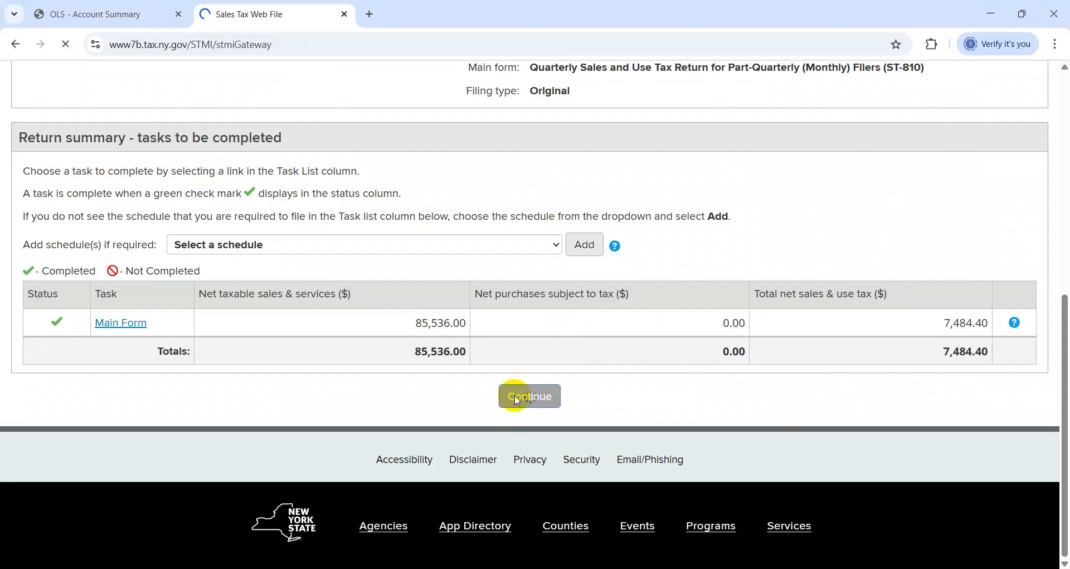
scroll(516, 398, down, 4)
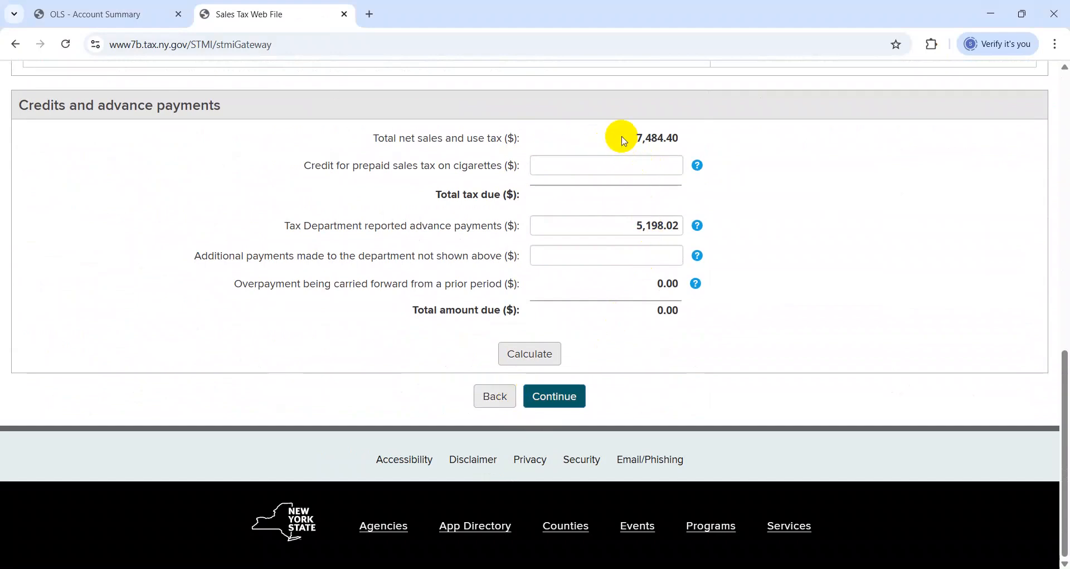
Review the total net tax and reported advance payments, and relate them to the Mar and Apr ST-809 rows in the workbook
drag(637, 141, 666, 165)
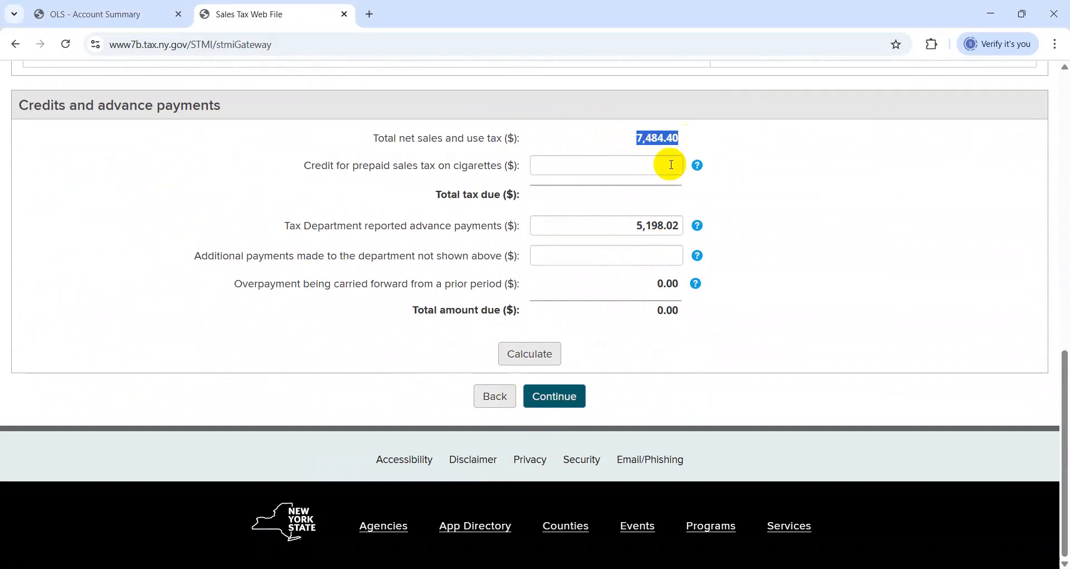
drag(629, 234, 771, 241)
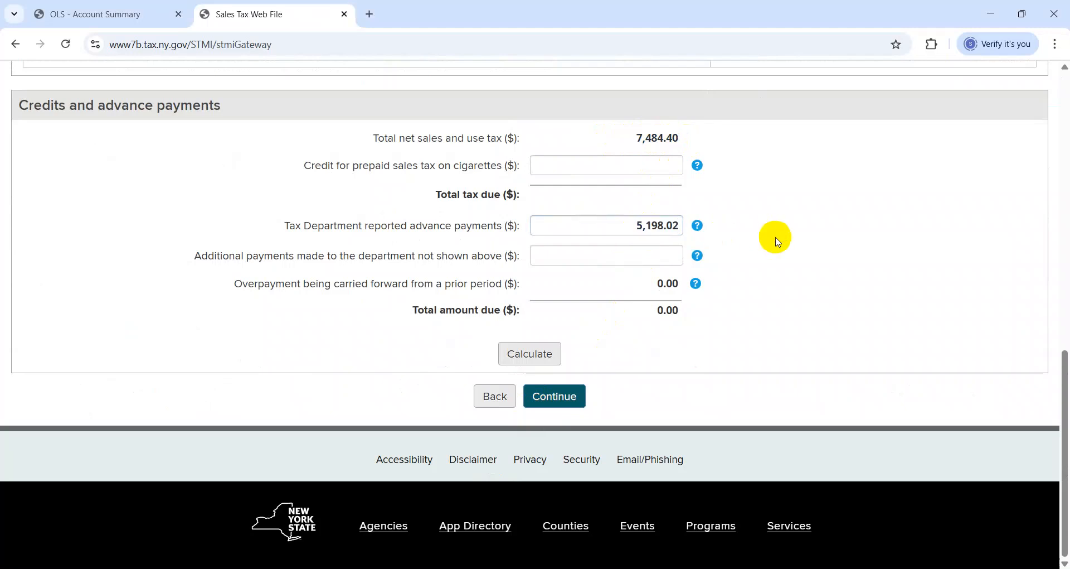
key(alt+Tab)
key(Left)
key(Left)
key(Left)
key(Left)
key(Left)
key(Left)
key(Left)
key(Left)
key(Left)
key(Down)
key(Down)
key(Down)
key(Down)
key(Down)
key(Down)
key(Right)
key(shift+Down)
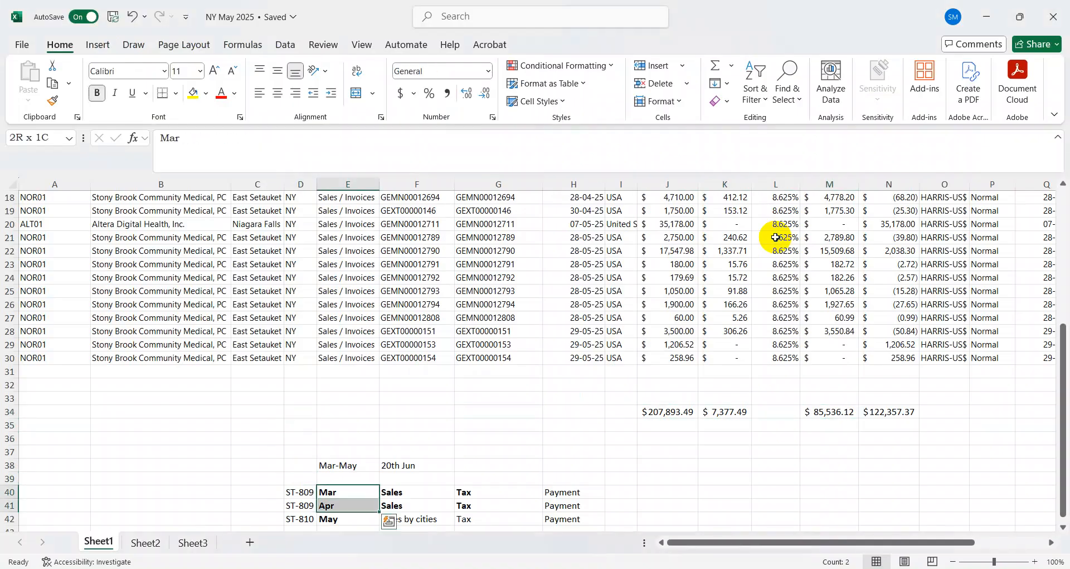
Examine the May ST-810 row of the workbook's filing outline, and return to the Tax Due Details in the browser
key(Right)
key(Right)
key(Left)
key(Left)
key(Down)
key(Down)
key(Down)
key(Down)
key(Down)
key(Down)
key(Down)
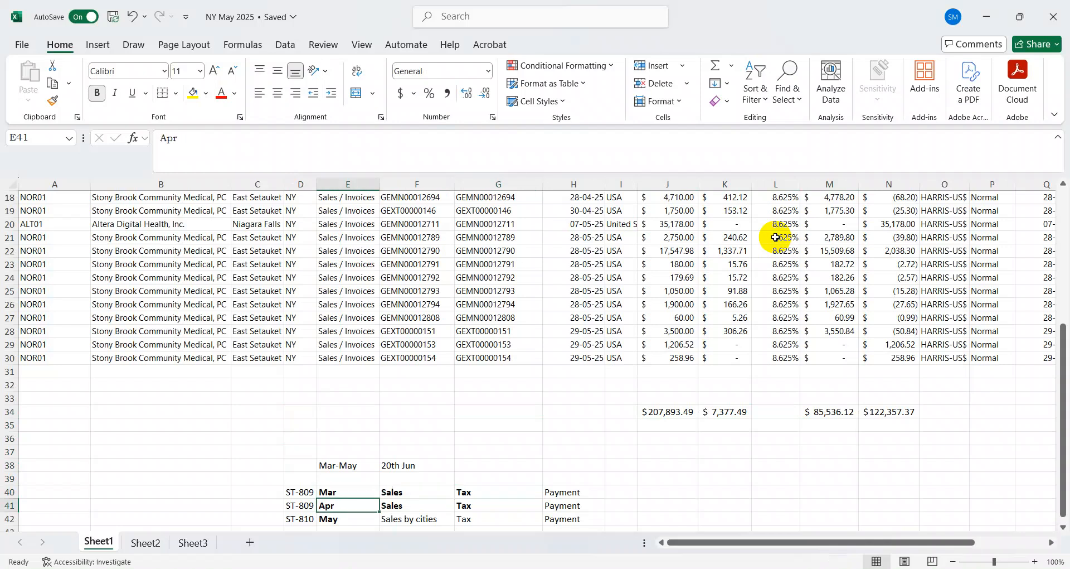
key(Up)
key(Up)
key(Up)
key(Up)
key(Up)
key(Right)
key(Left)
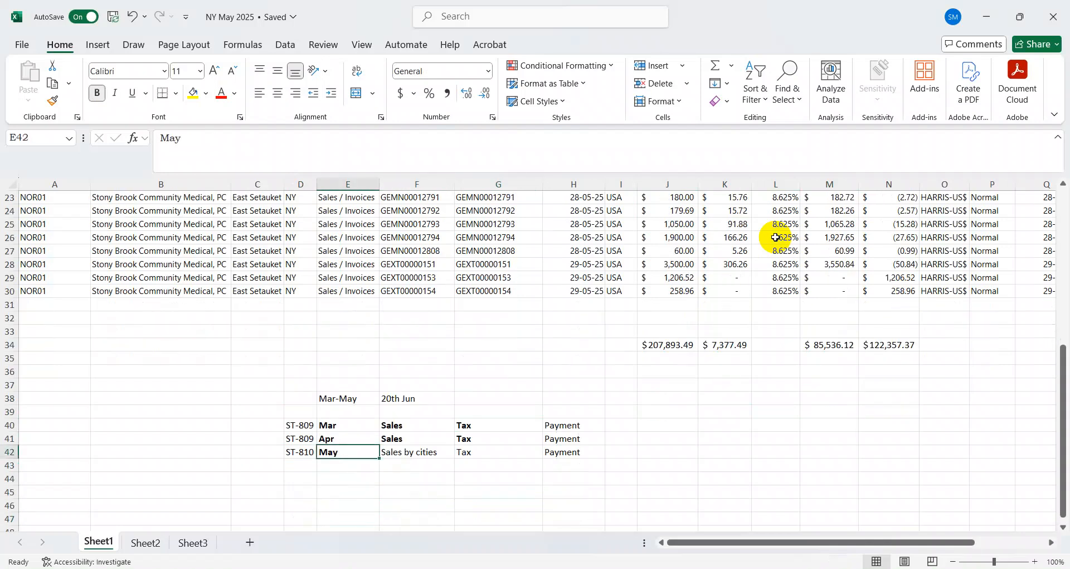
key(Right)
key(alt+Tab)
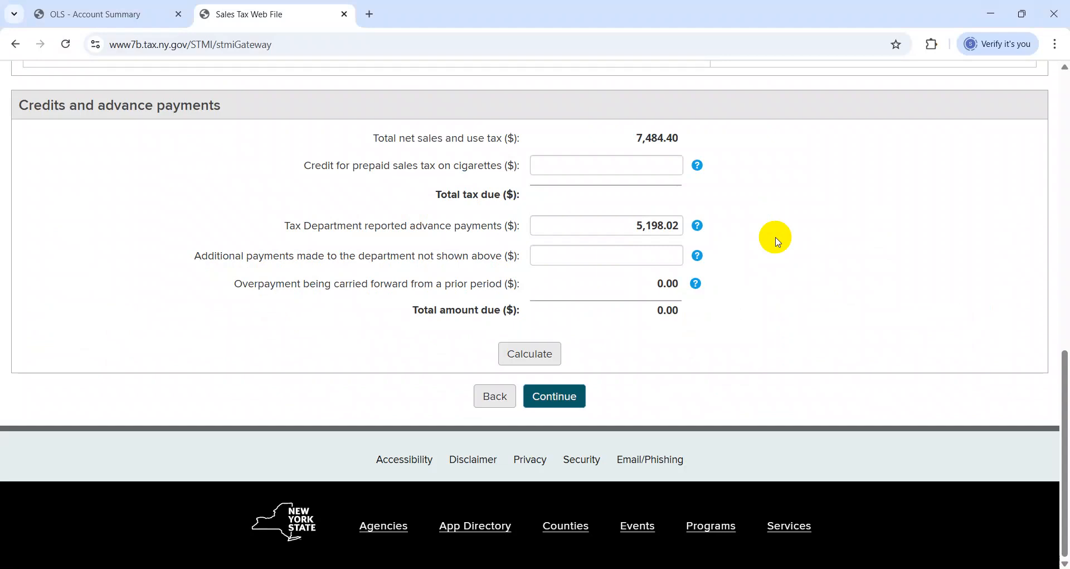
Calculate the return's total amount due and check the payment amount
click(530, 354)
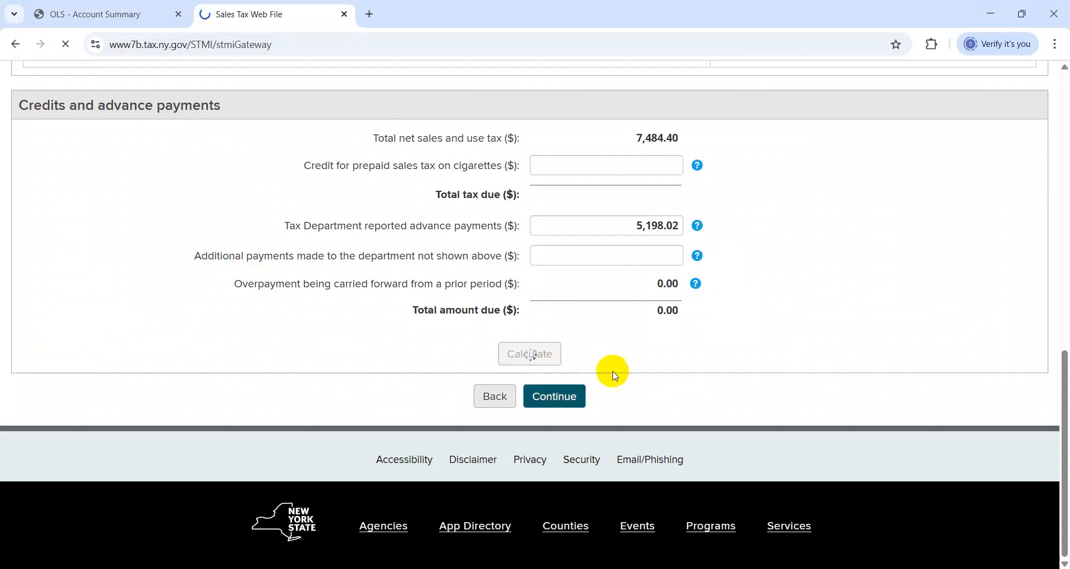
scroll(811, 375, down, 15)
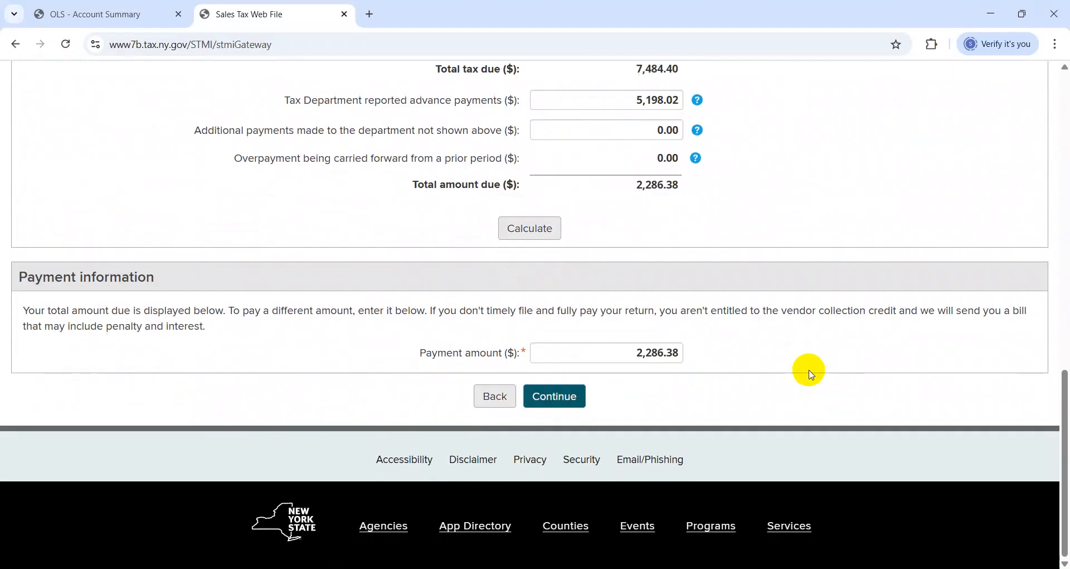
drag(617, 351, 708, 371)
click(694, 353)
Verify the total amount due and continue to the bank account choice and payment summary
click(568, 394)
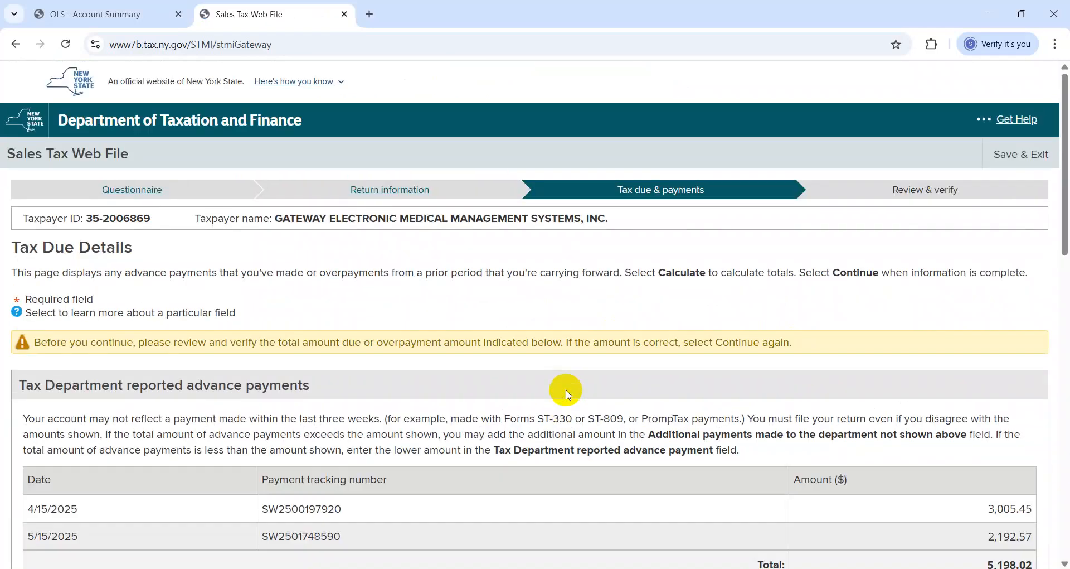
drag(1065, 246, 1064, 526)
click(562, 424)
drag(1065, 334, 934, 547)
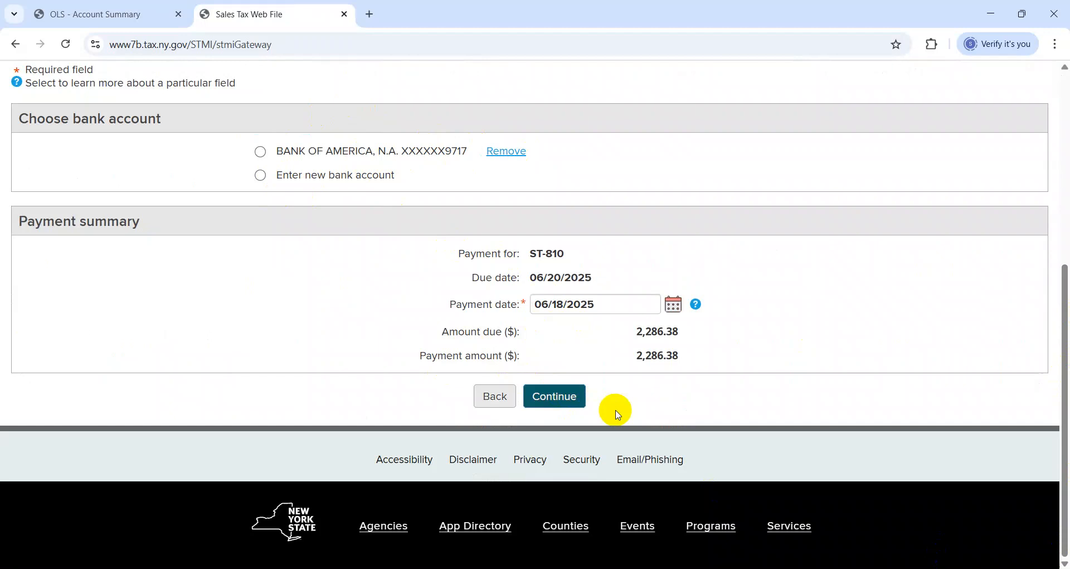
Go over the Mar-May filing outline in the NY May 2025 workbook, from the ST-809 rows to the ST-810 row's sales by cities
key(alt+Tab)
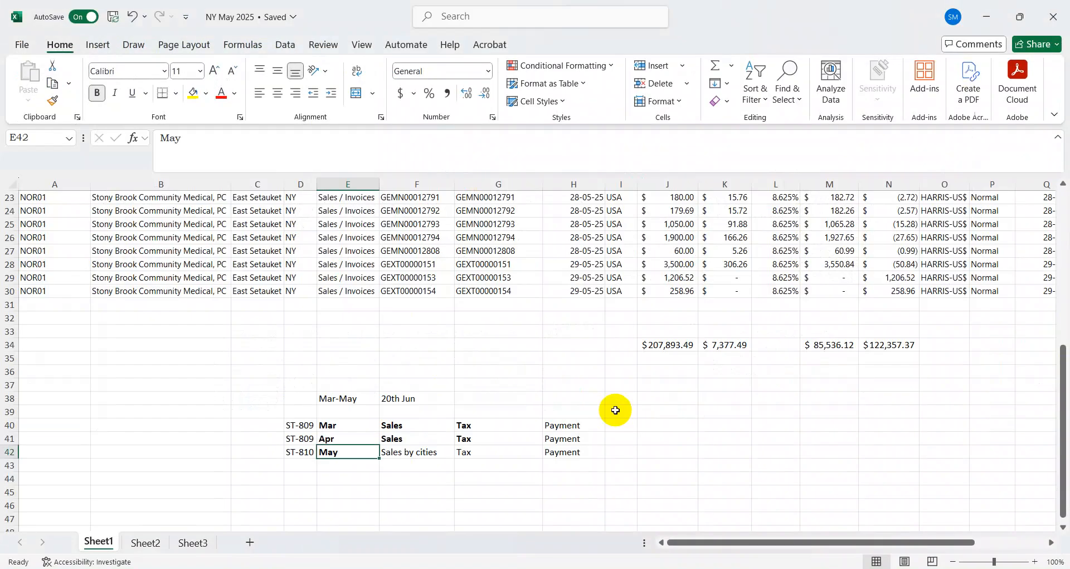
key(Up)
key(Up)
key(Up)
key(Down)
key(Down)
key(Down)
key(Left)
key(shift+Right)
key(shift+Right)
key(shift+Right)
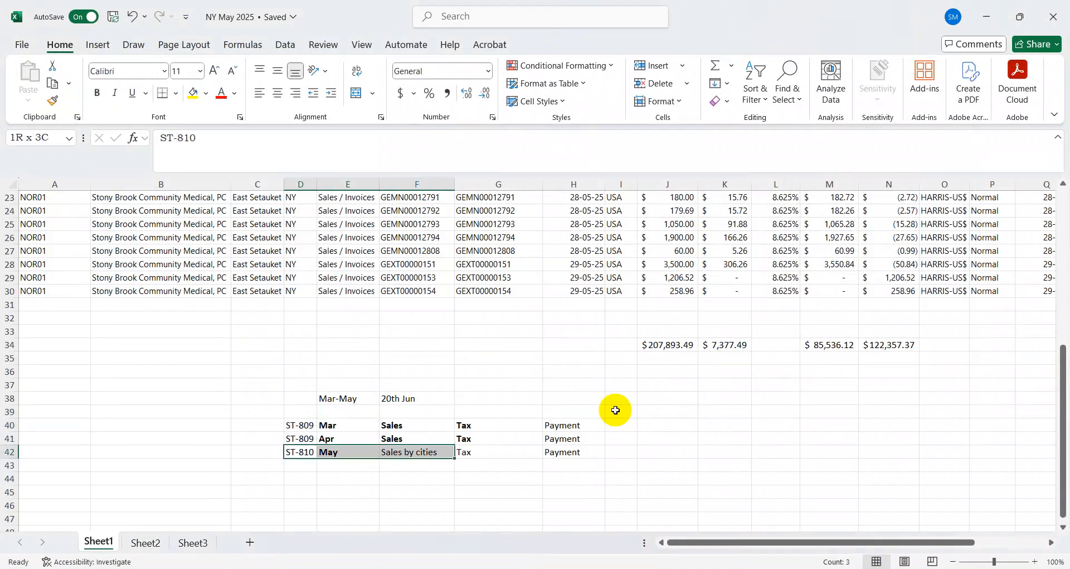
key(Up)
key(Up)
key(Up)
key(Up)
key(Up)
key(Up)
key(Up)
key(Up)
key(Up)
key(Up)
key(Up)
key(Up)
key(Up)
key(Up)
key(Up)
key(Up)
key(Up)
key(Up)
key(Up)
key(Up)
key(Up)
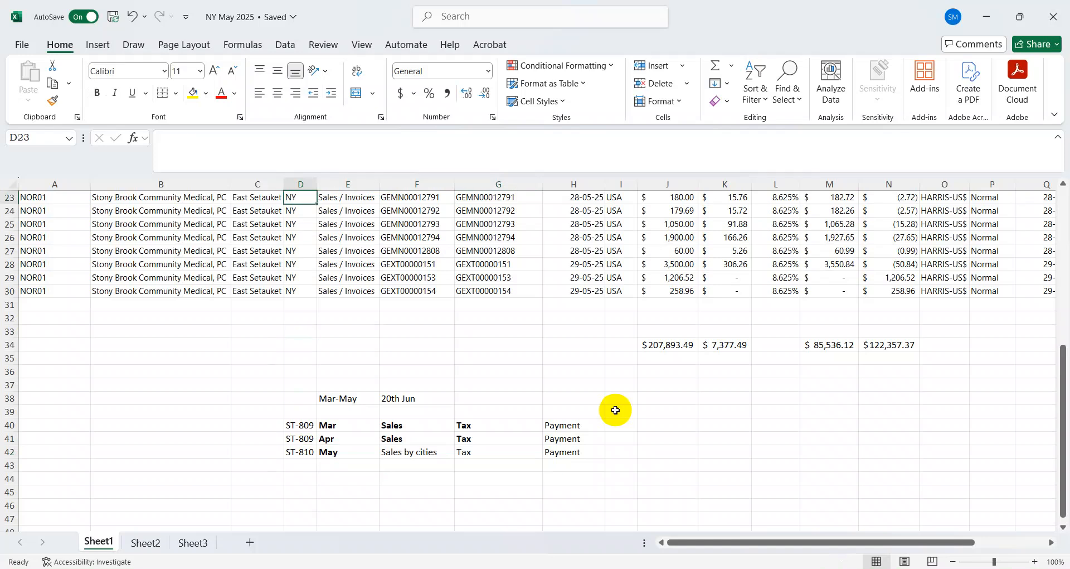